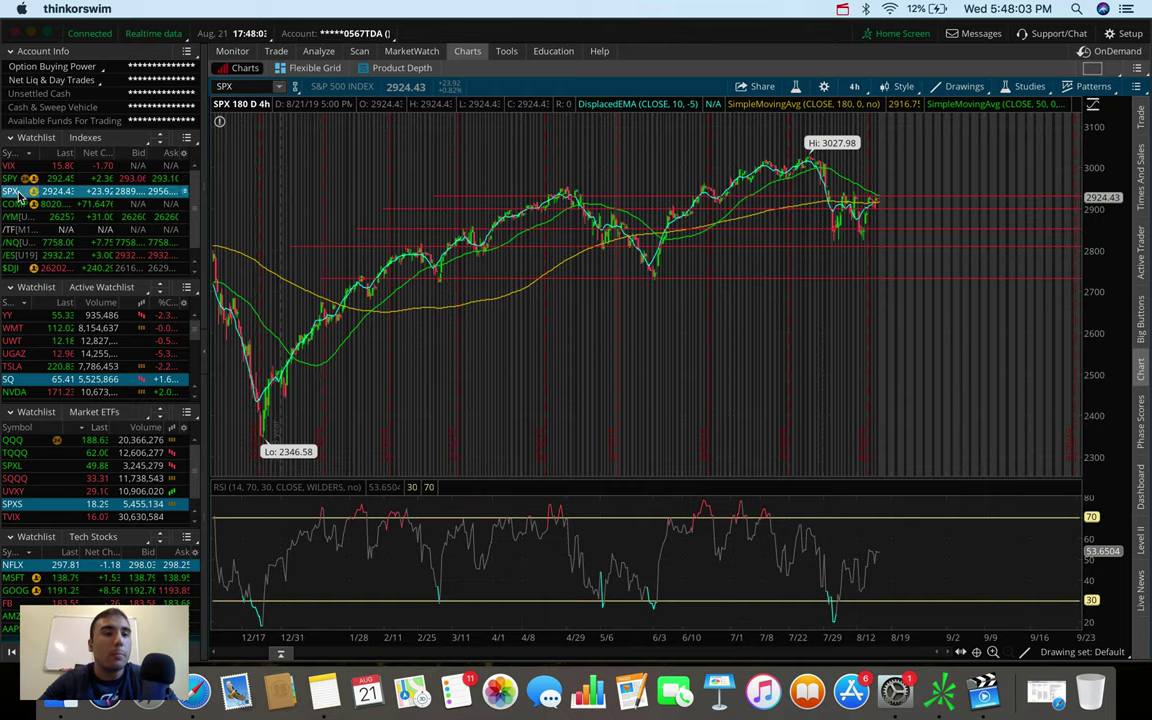
View the Dow Jones, /NQ and SPX charts in turn, focusing on the most recent SPX candles
left_click(20, 268)
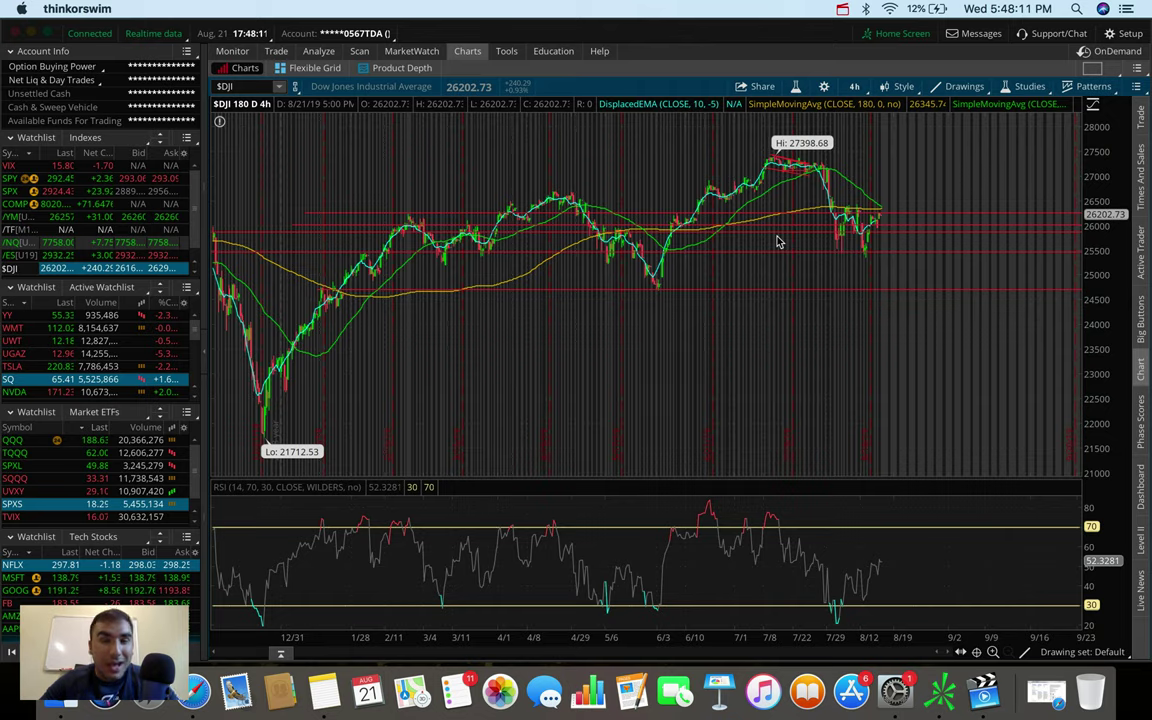
left_click(18, 242)
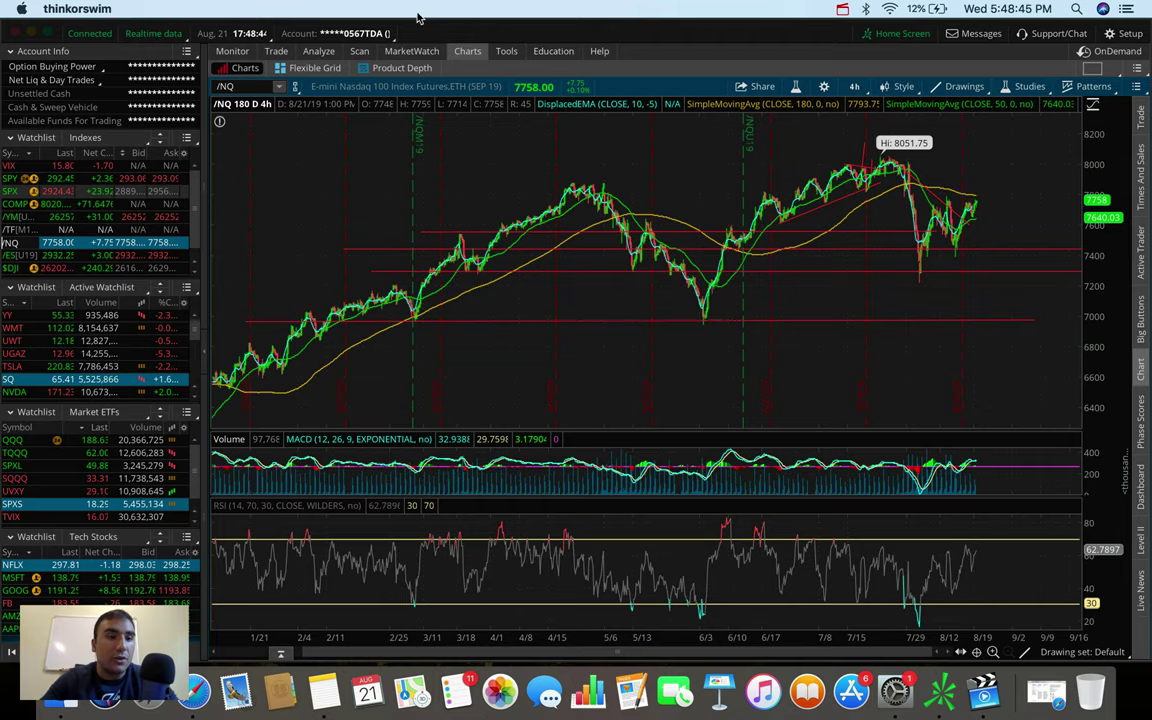
left_click(70, 191)
left_click_drag(70, 191, 571, 144)
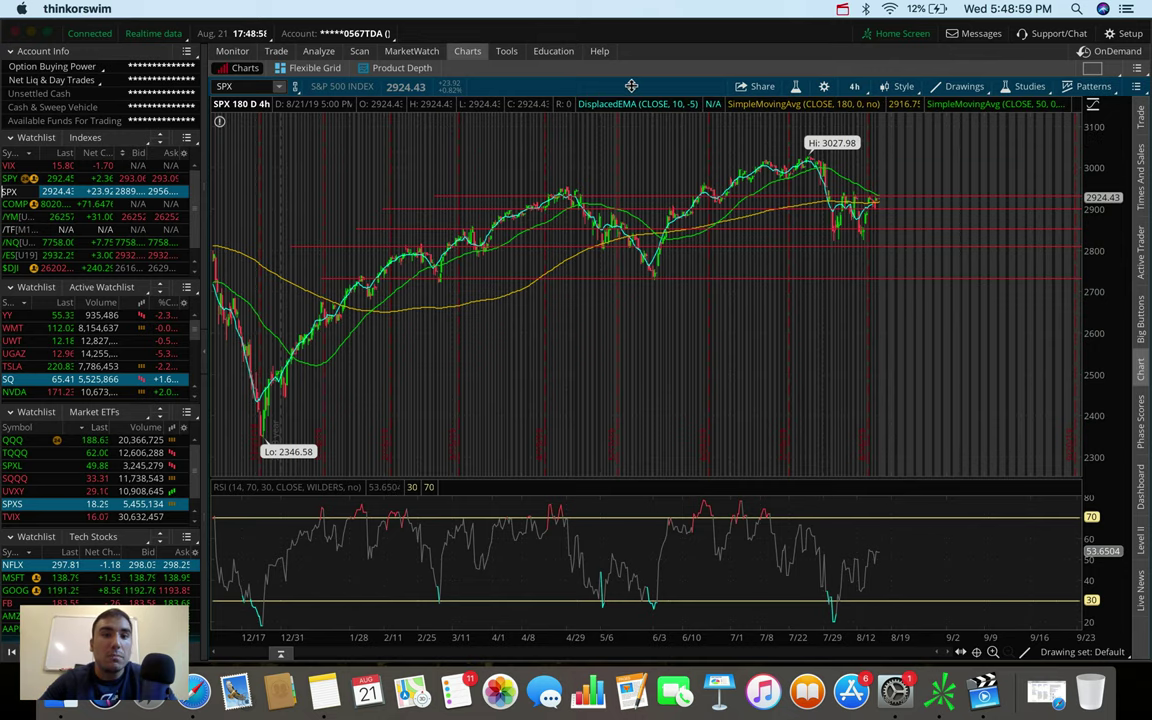
left_click_drag(933, 154, 704, 162)
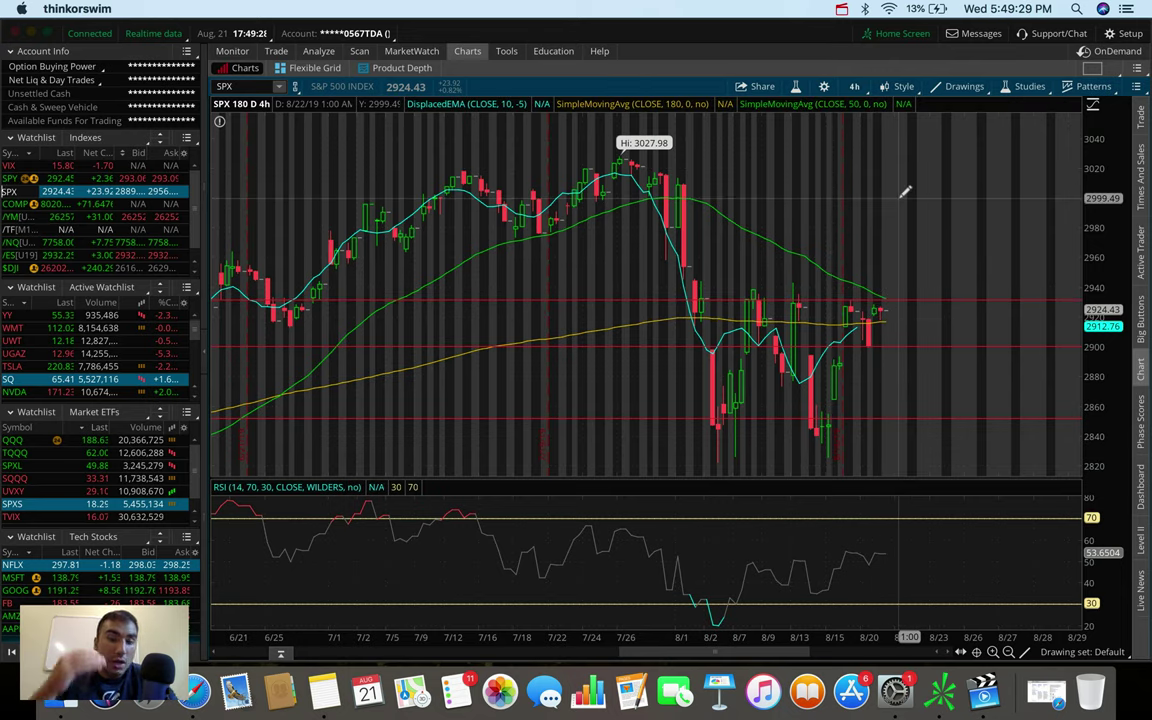
Compare the SPX chart at 20 D : 1h and 5 D : 5m, ending on the 180 D : 4h time frame
left_click(854, 86)
left_click(813, 230)
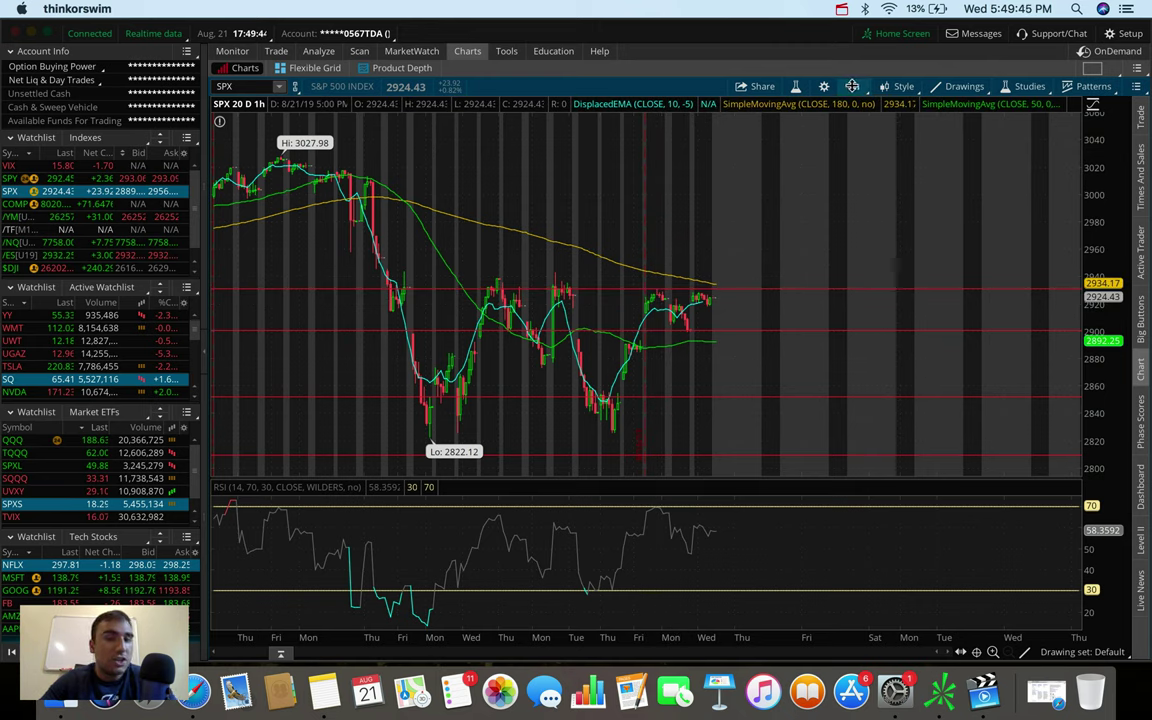
left_click(851, 86)
left_click(822, 168)
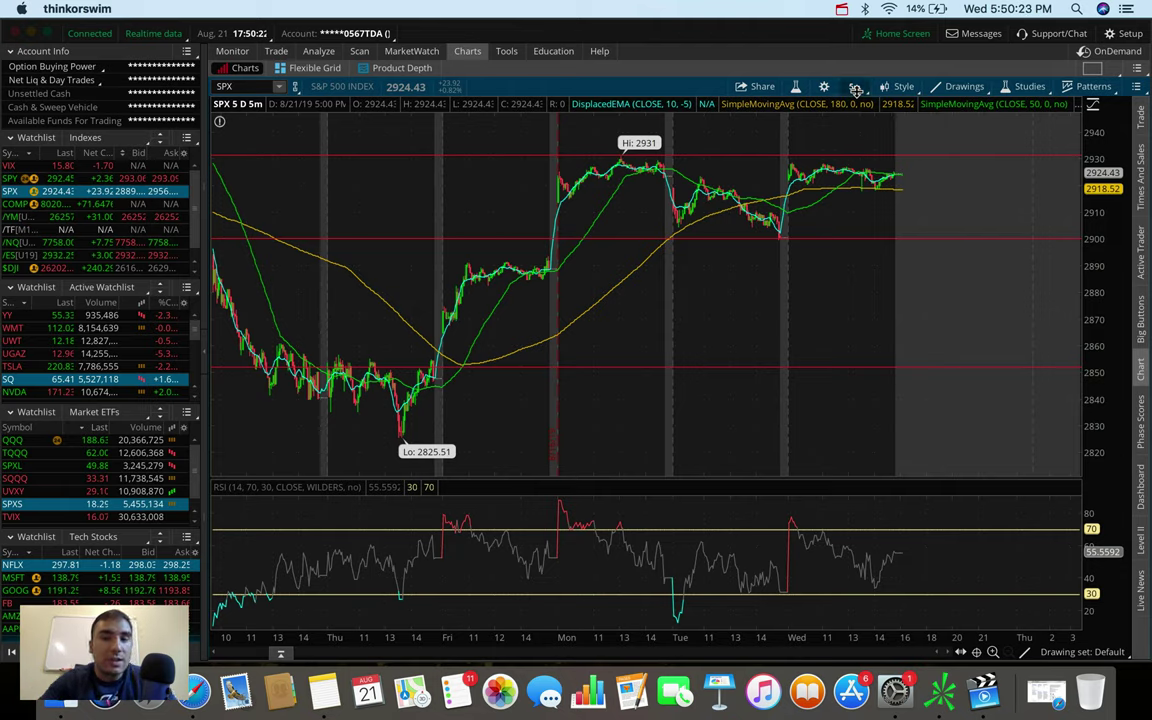
left_click(856, 88)
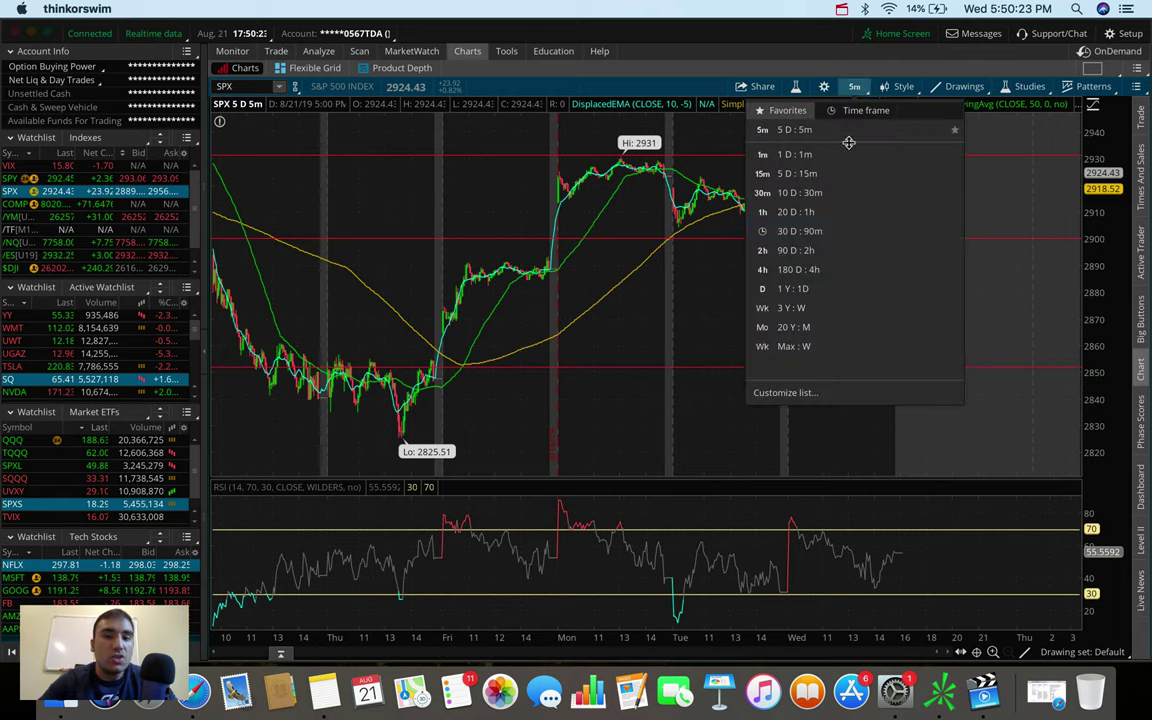
left_click(823, 268)
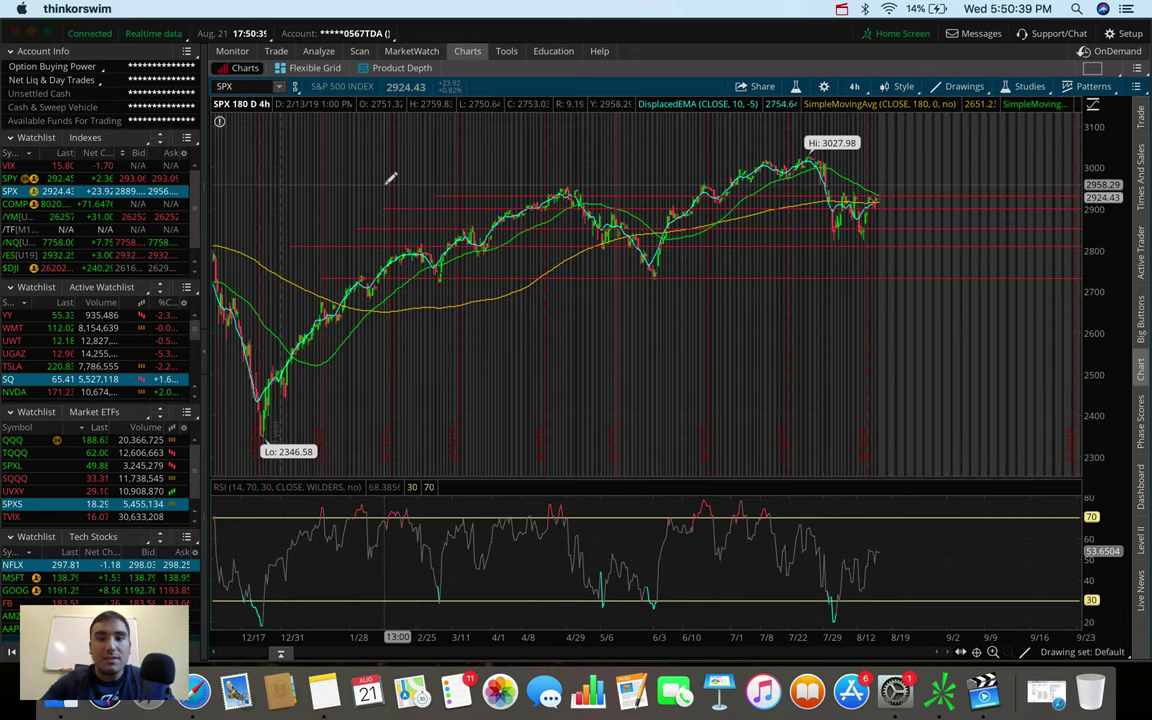
Draw a horizontal price level at about 2958 across the SPX chart with the Price Level tool
left_click(957, 85)
mouse_move(964, 194)
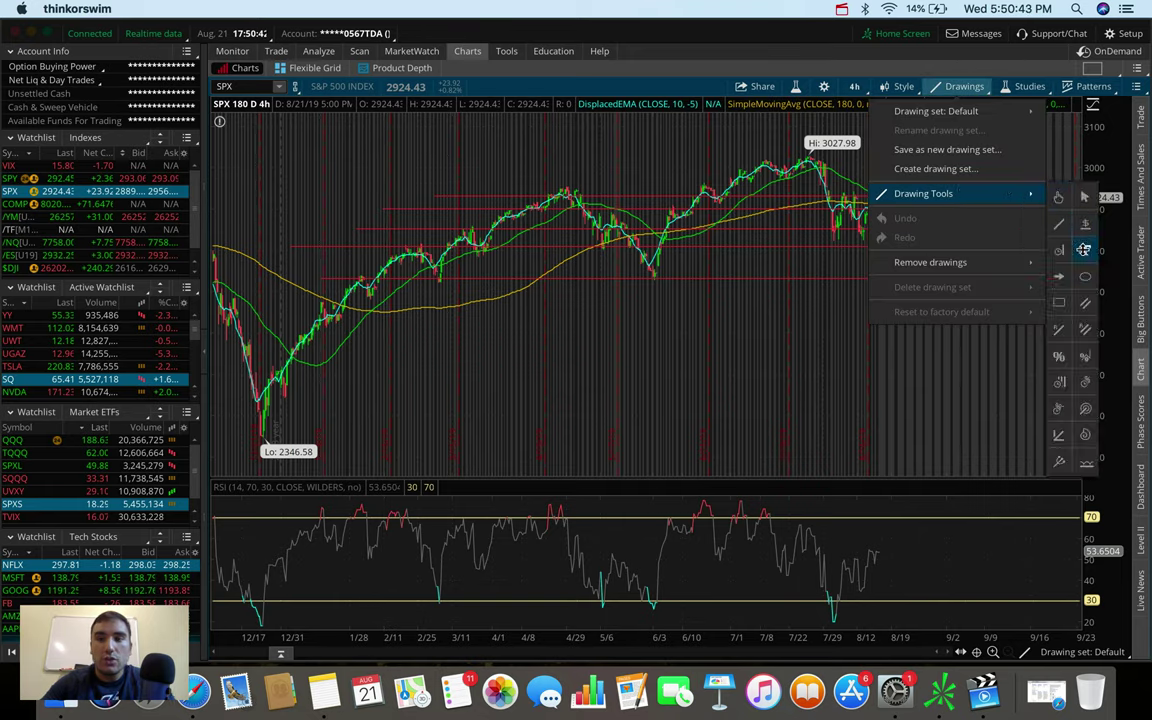
left_click(1086, 221)
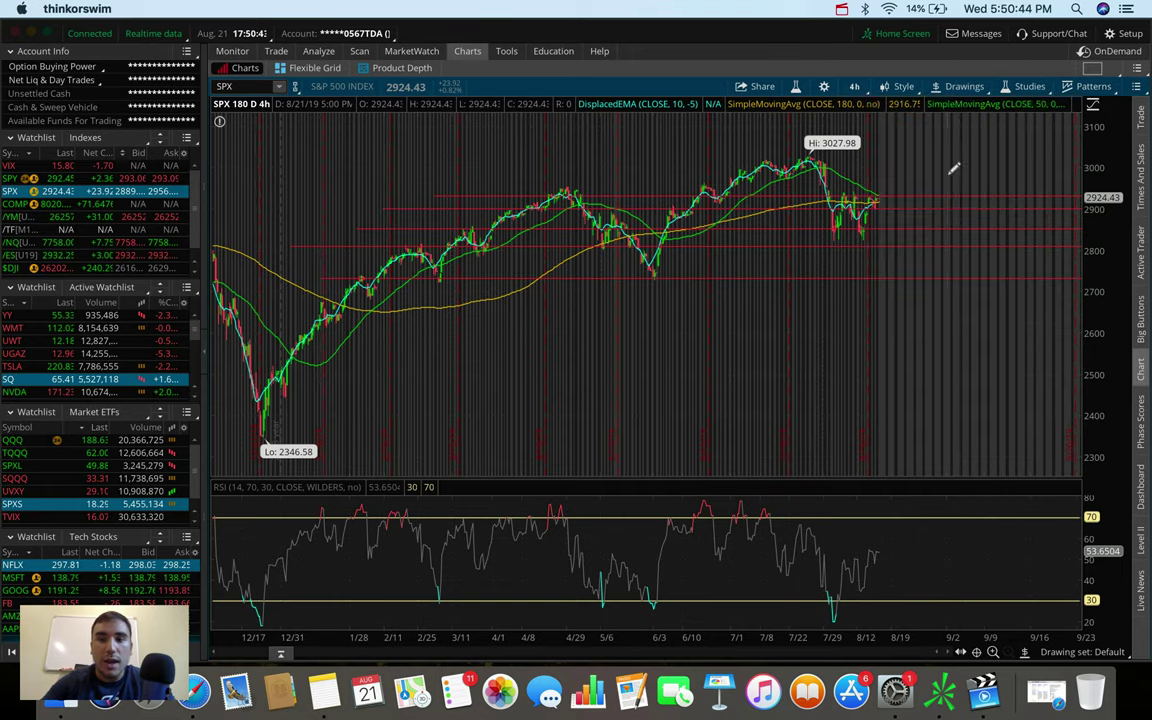
left_click(330, 185)
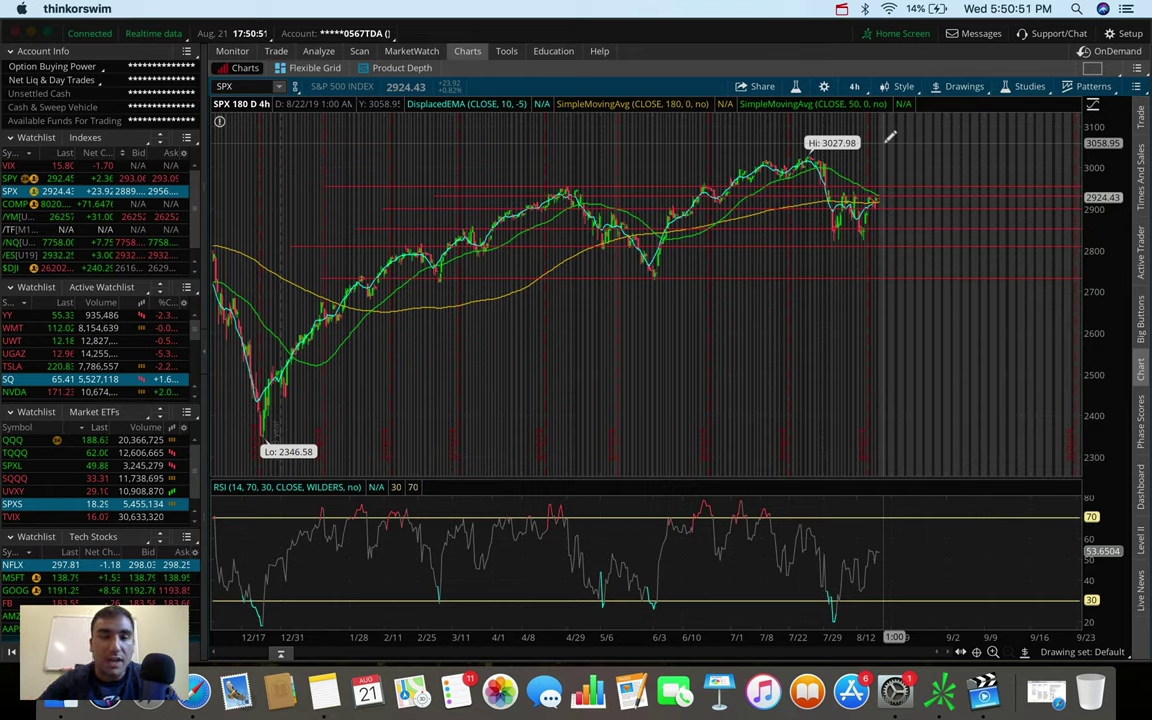
left_click(887, 207)
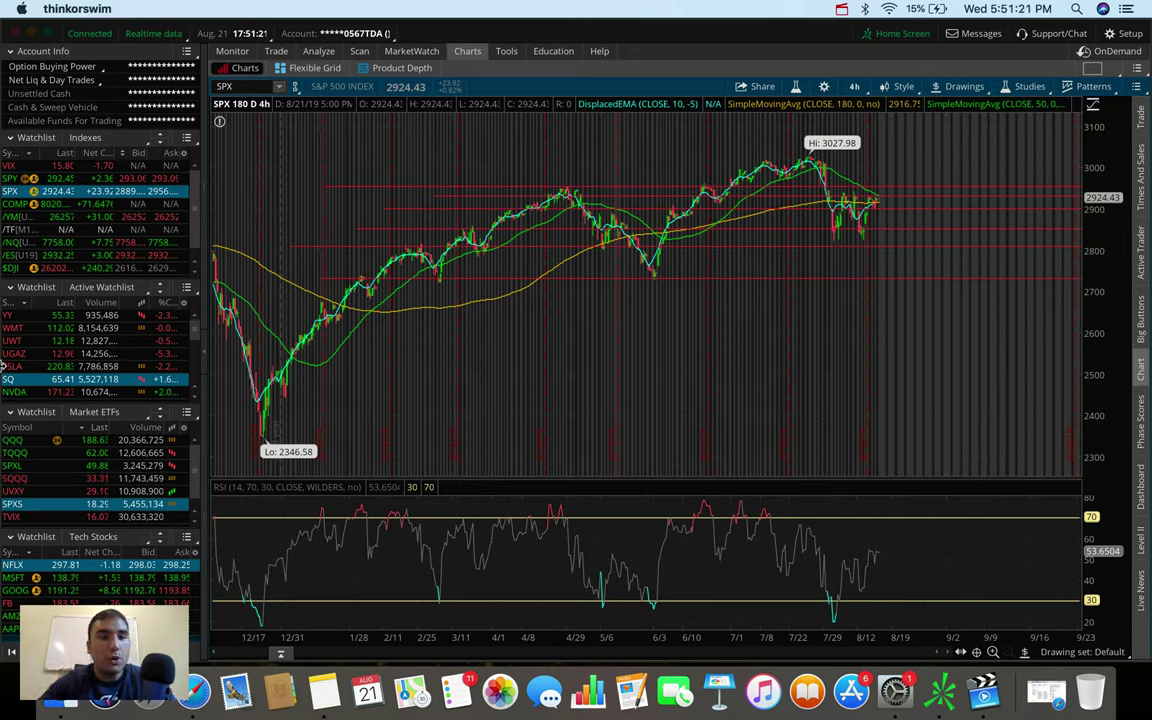
Examine the latest candles on the /NQ chart and switch the active drawing tool to the trendline
left_click(12, 243)
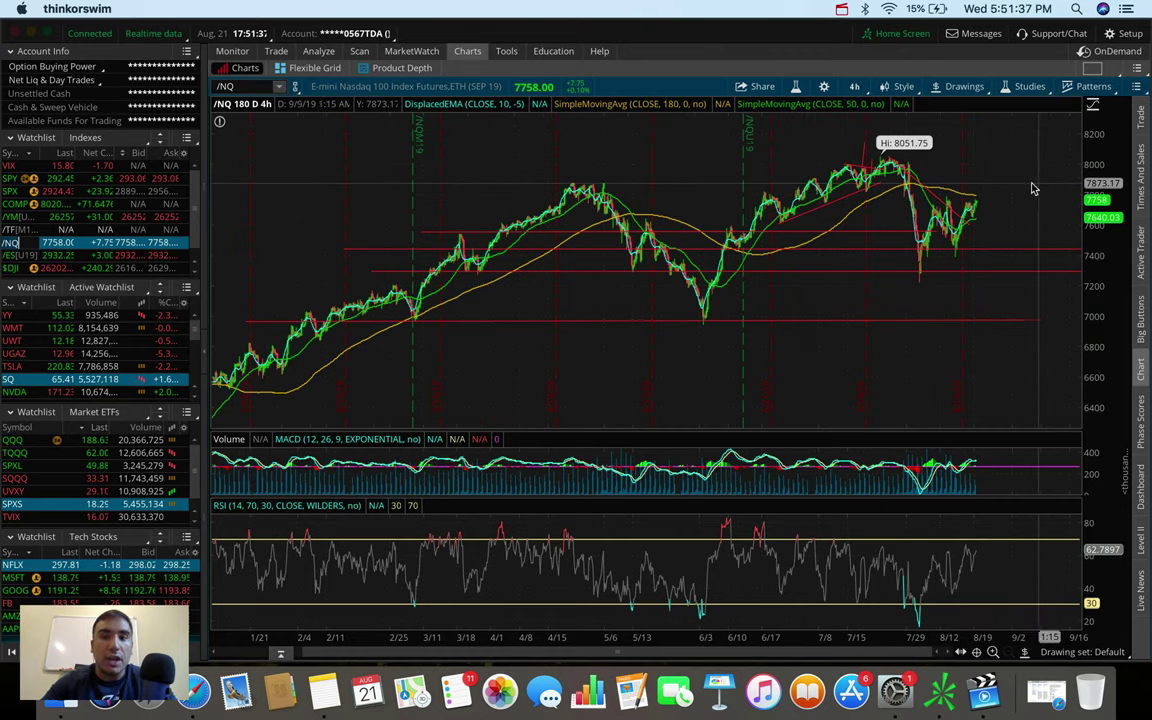
left_click_drag(1036, 186, 829, 210)
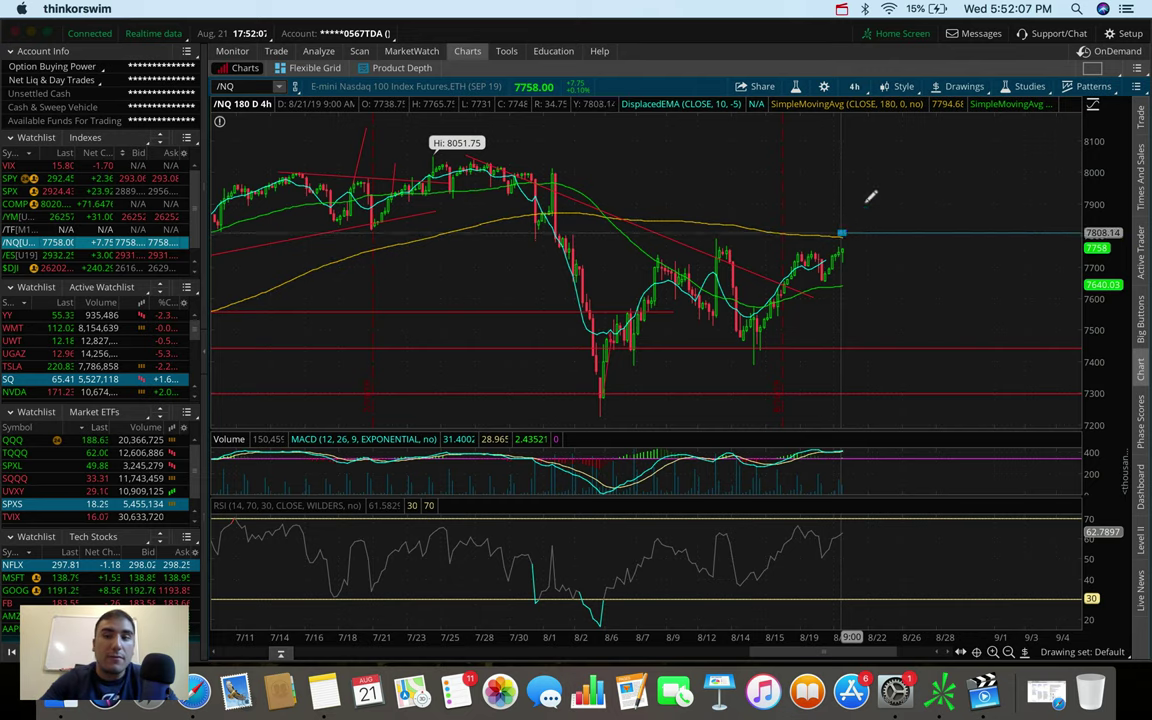
left_click(964, 86)
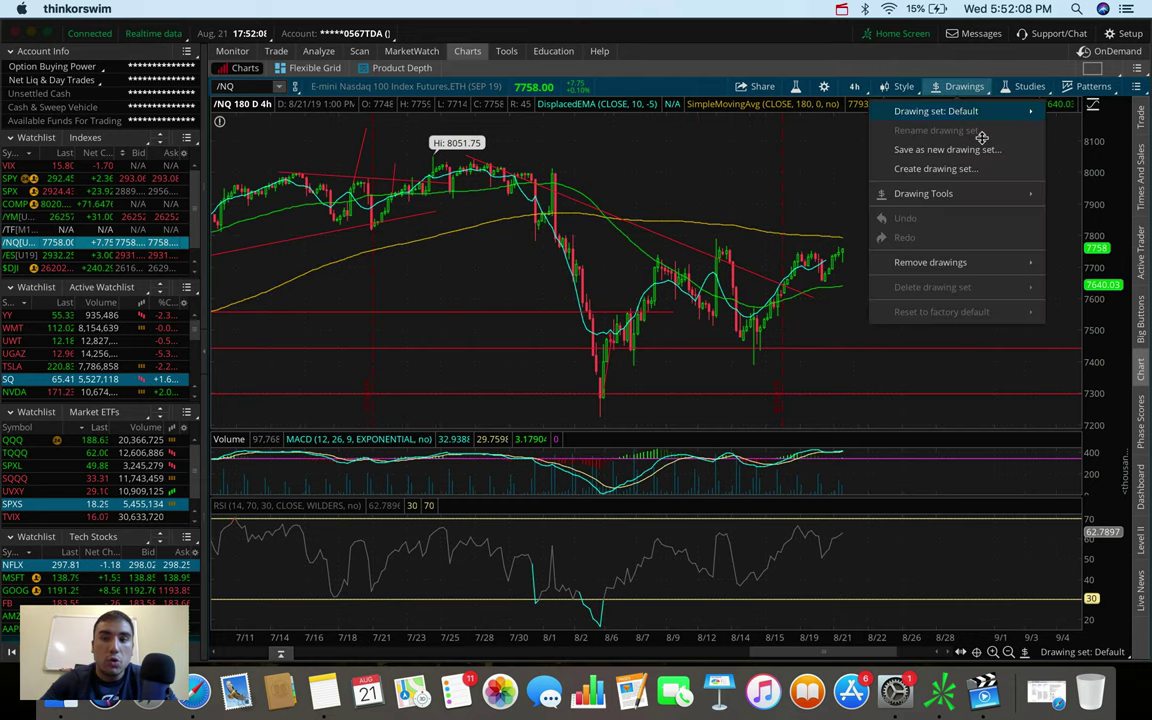
left_click(975, 200)
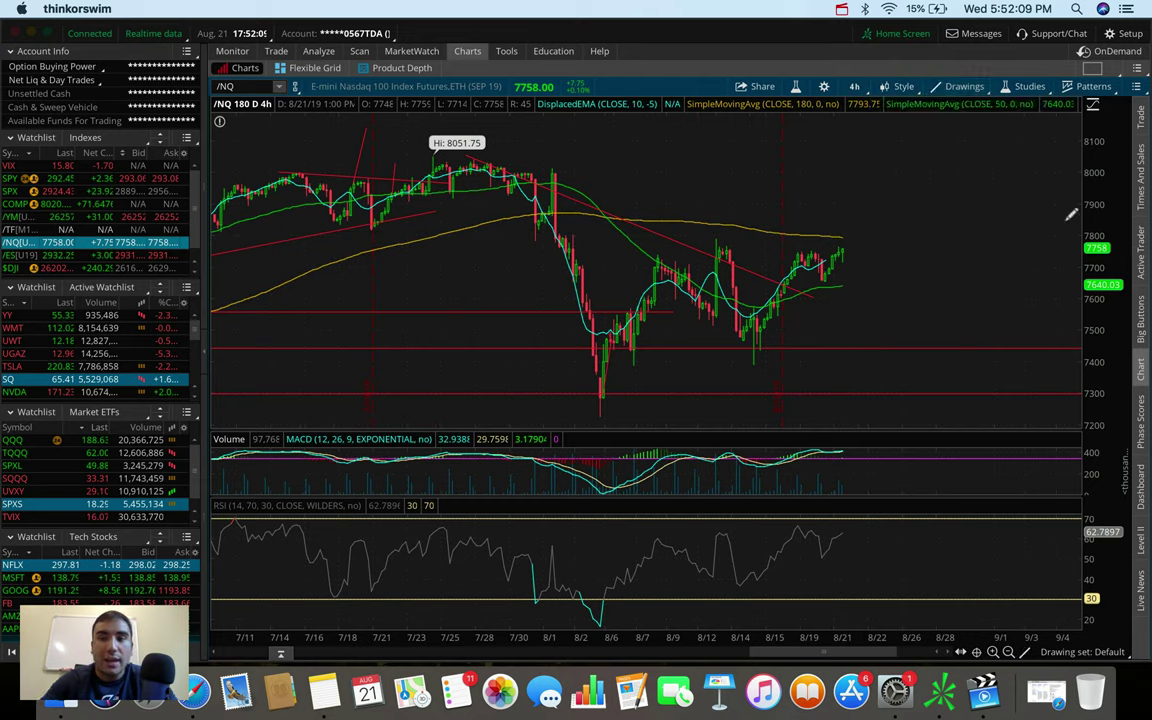
Draw a horizontal trendline at about 7761 on the 20 D : 1h /NQ chart and set the time frame to 180 D : 4h
left_click(14, 453)
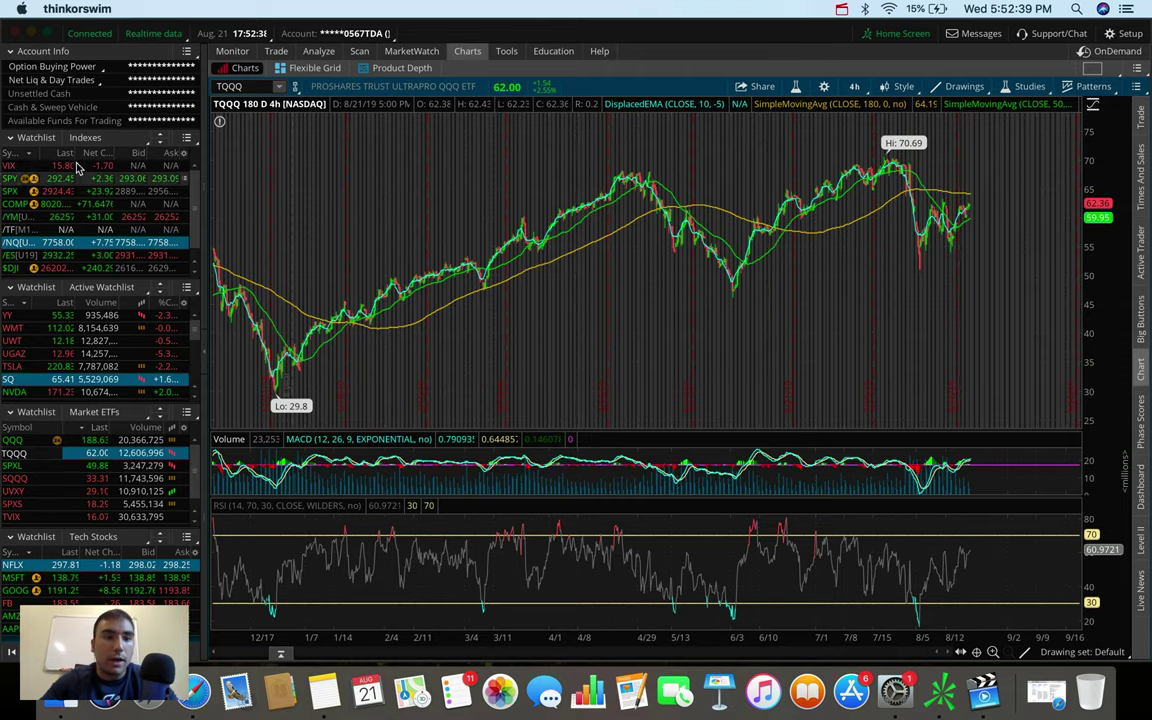
left_click(10, 243)
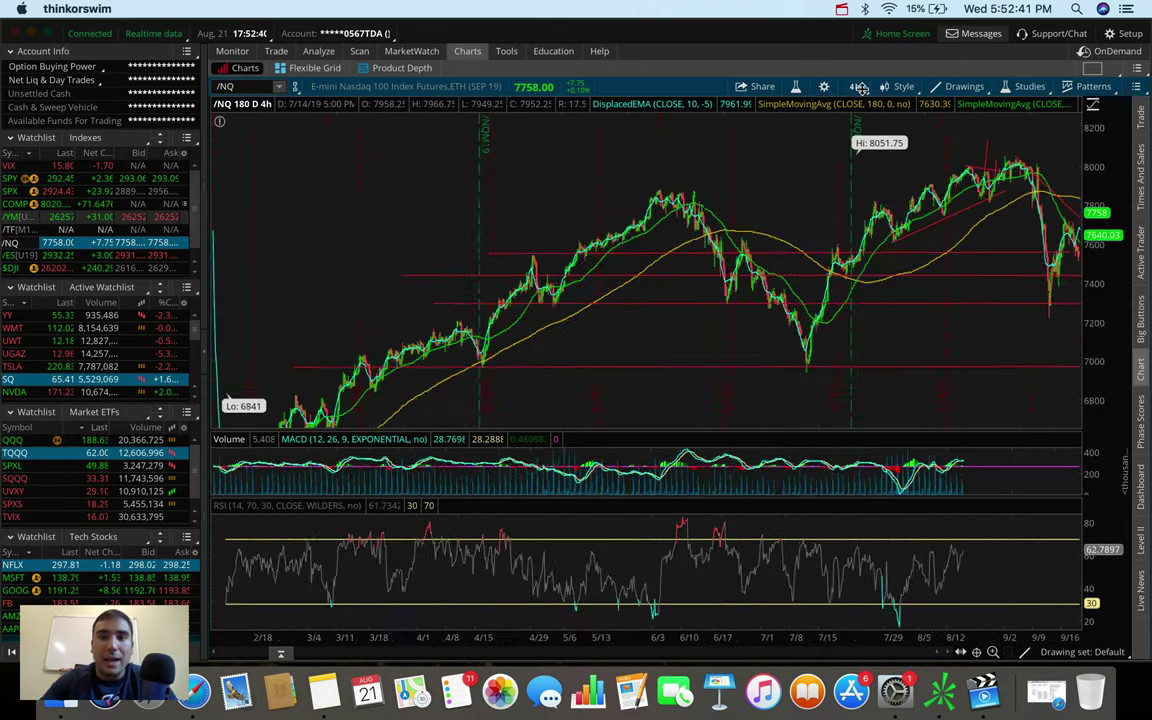
left_click(855, 87)
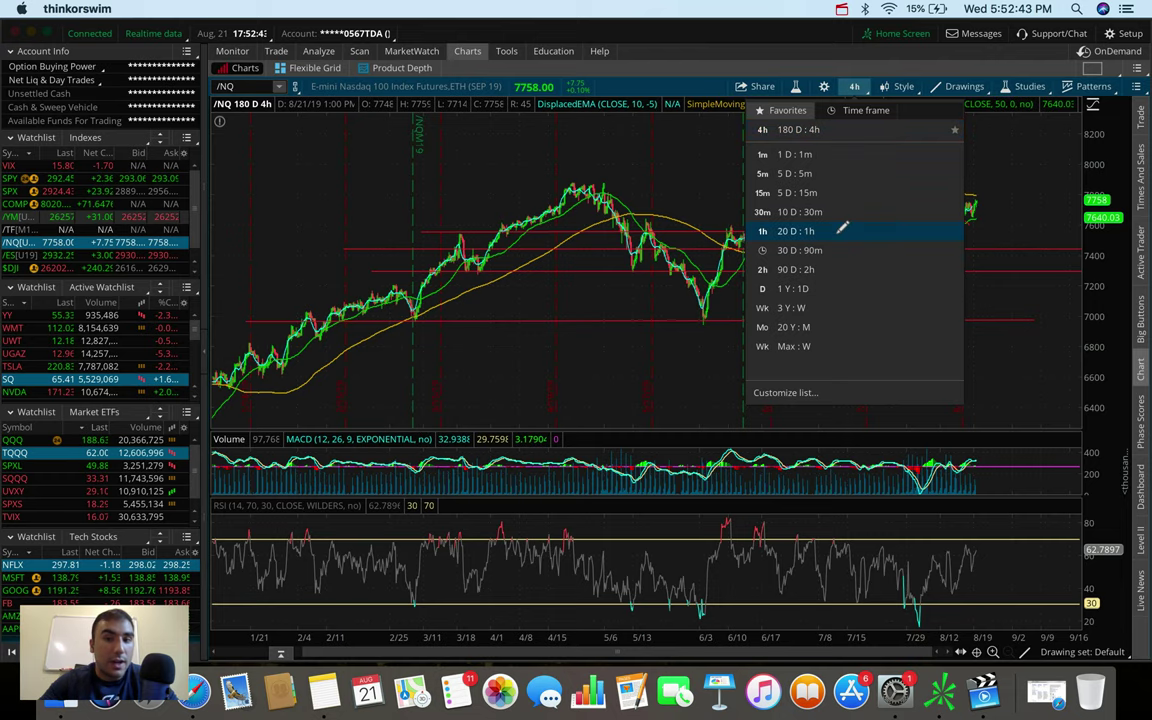
left_click(838, 230)
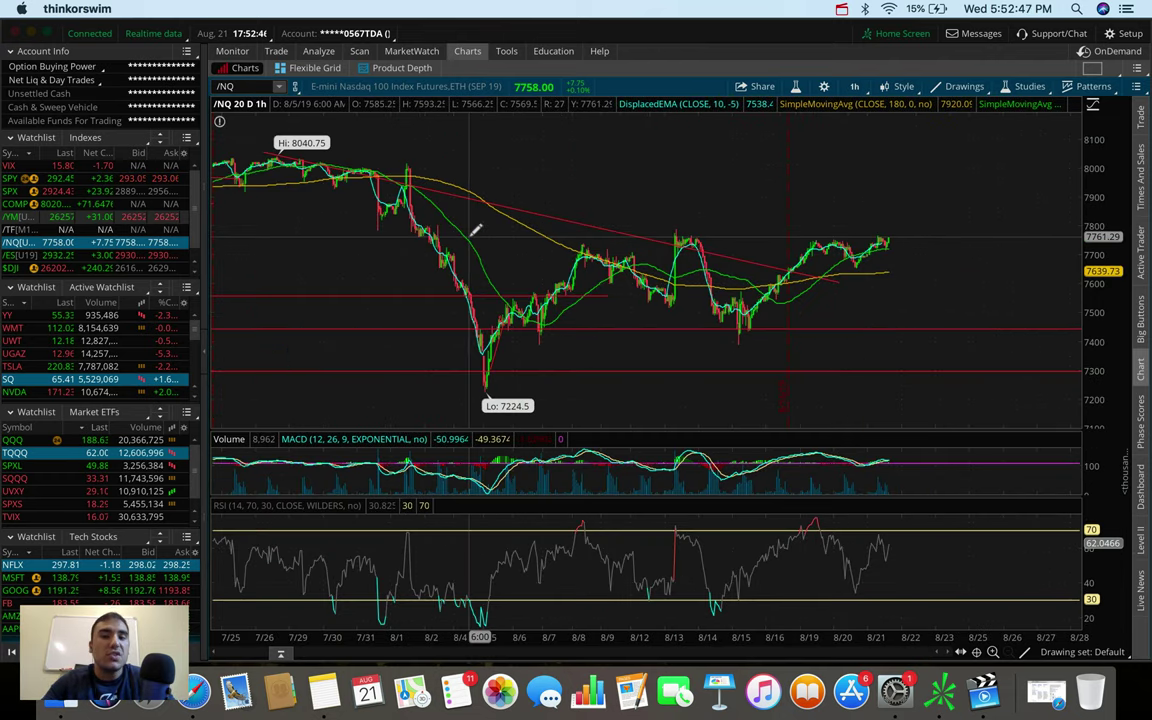
mouse_move(470, 236)
left_mouse_down()
mouse_move(913, 227)
mouse_move(933, 237)
mouse_move(933, 137)
left_mouse_up()
left_click(854, 86)
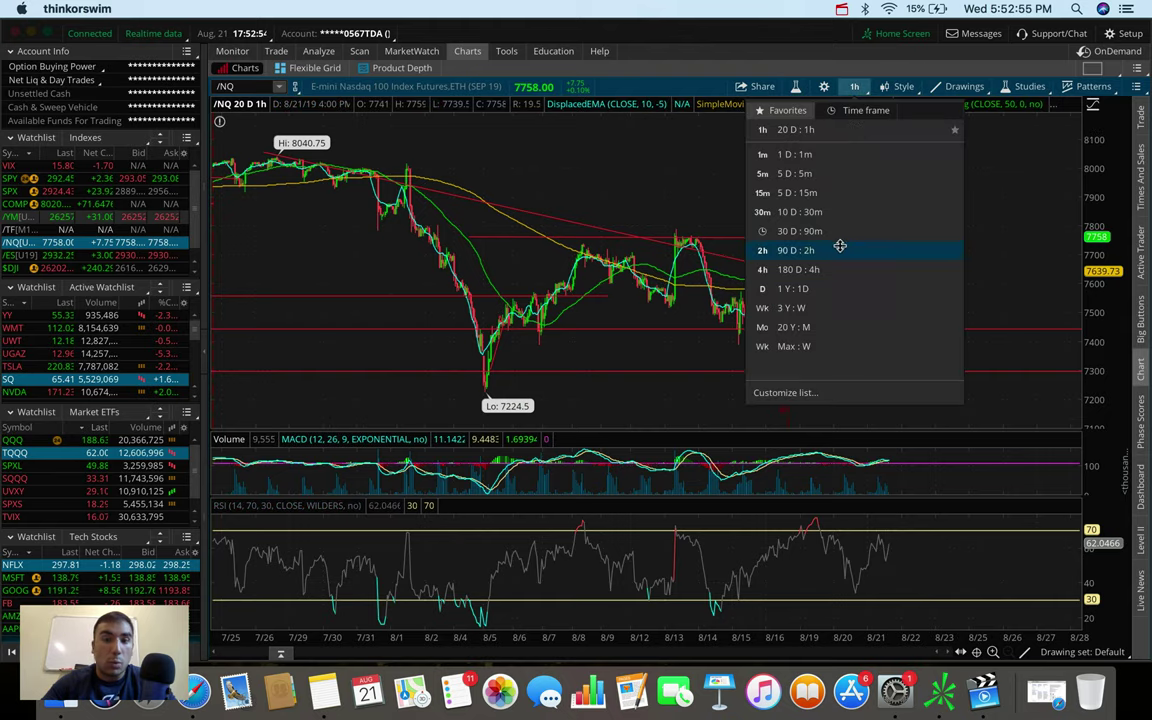
left_click(798, 269)
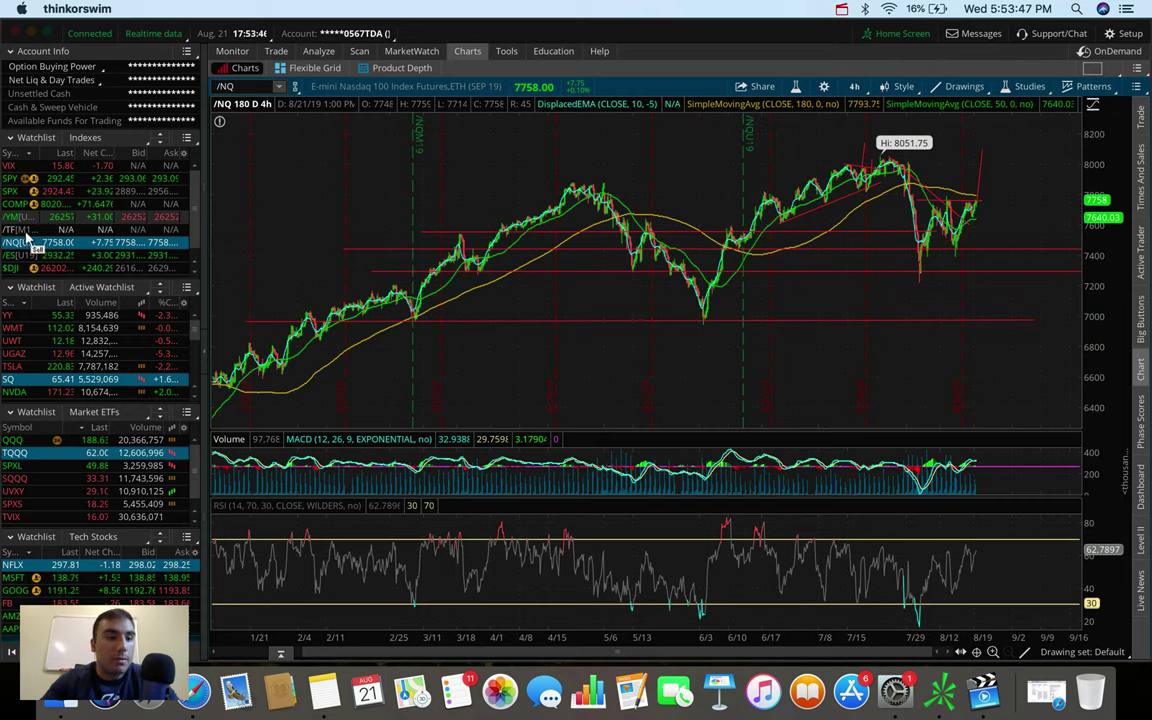
Draw two trendlines from the latest Dow Jones candles, one rising to about 27,000 and one falling to about 25,700
left_click(15, 268)
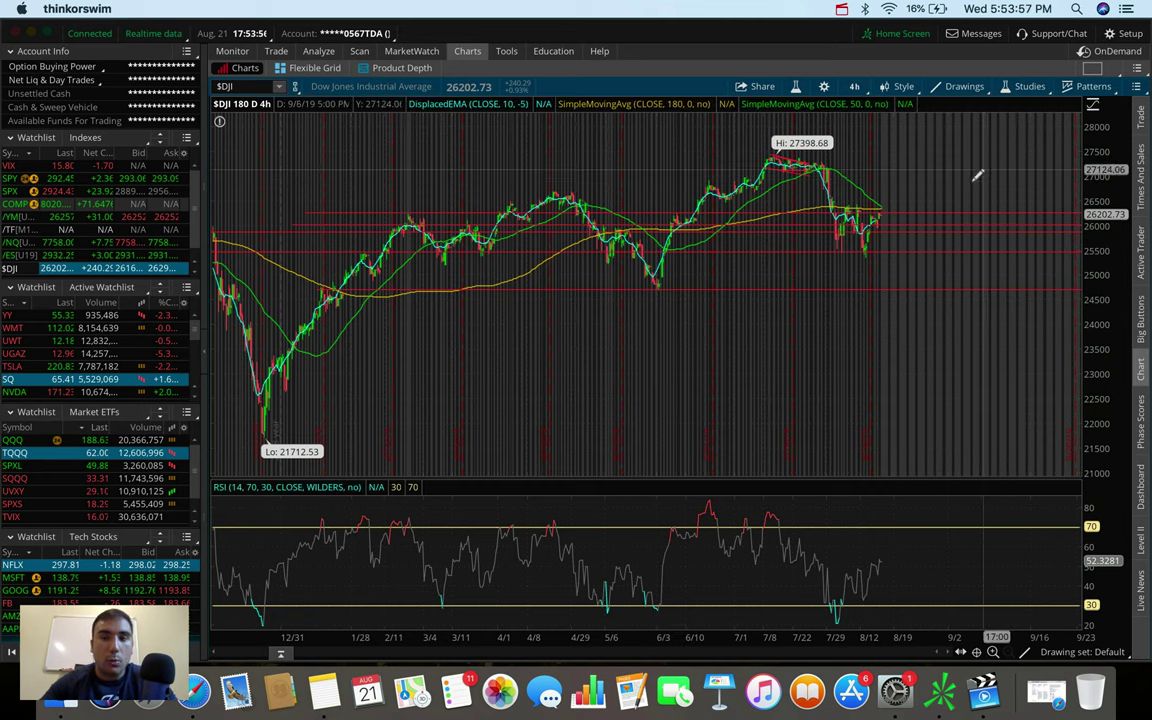
scroll(835, 195, "up", 5)
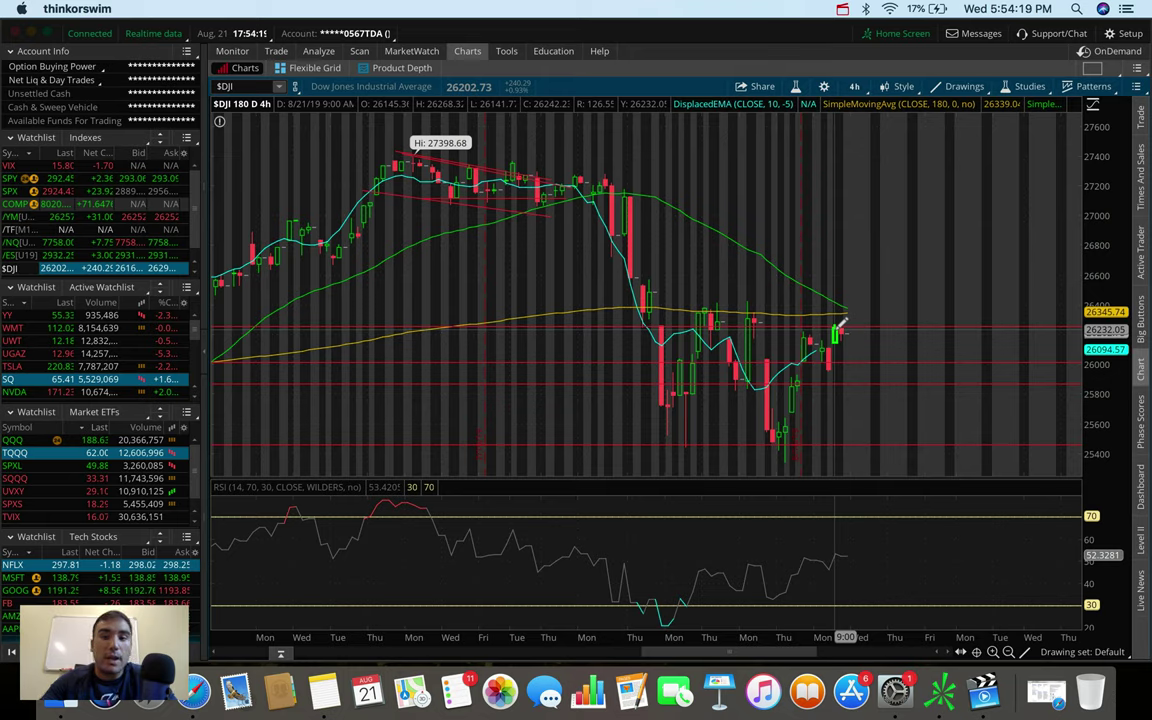
left_click_drag(845, 316, 873, 217)
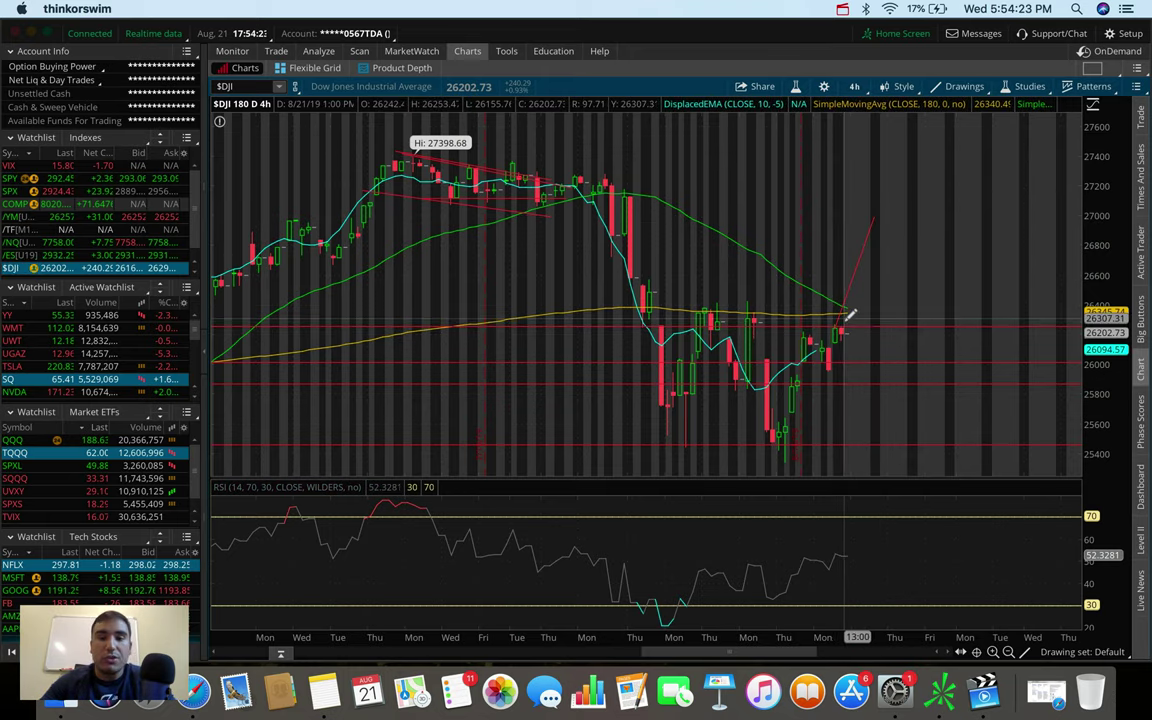
mouse_move(845, 318)
left_mouse_down()
mouse_move(895, 386)
mouse_move(898, 414)
left_mouse_up()
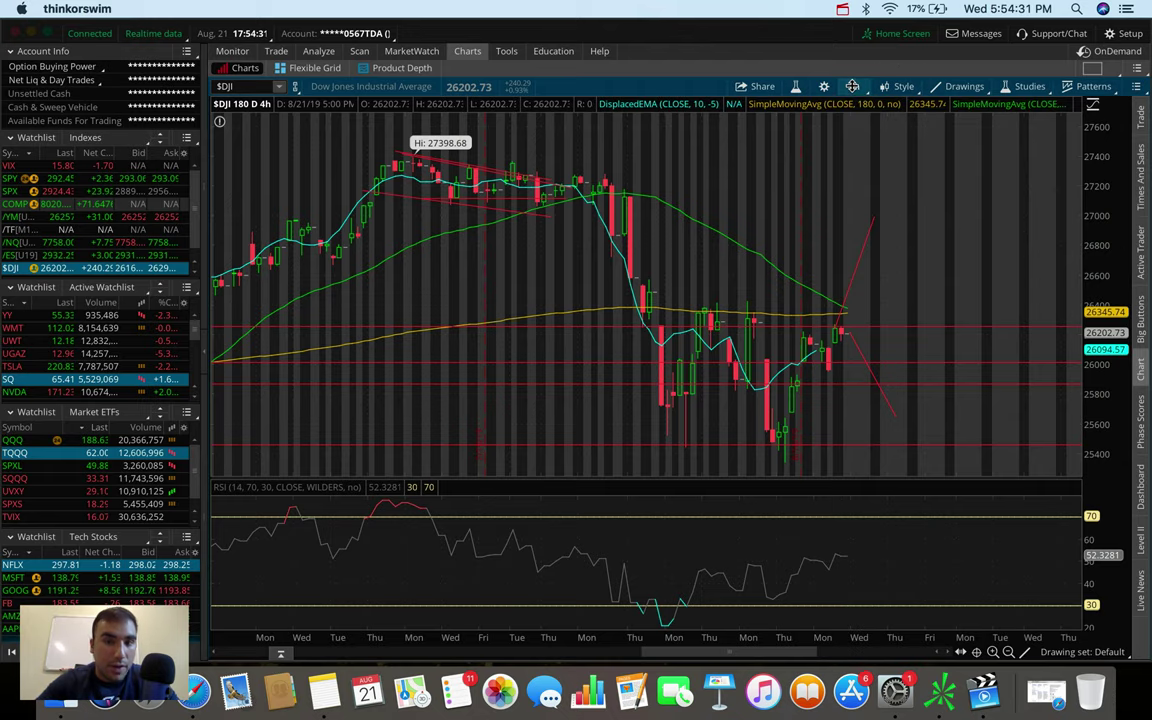
Examine the Dow Jones chart at 20 D : 1h, 180 D : 4h and 1 D : 1m
left_click(854, 86)
left_click(822, 230)
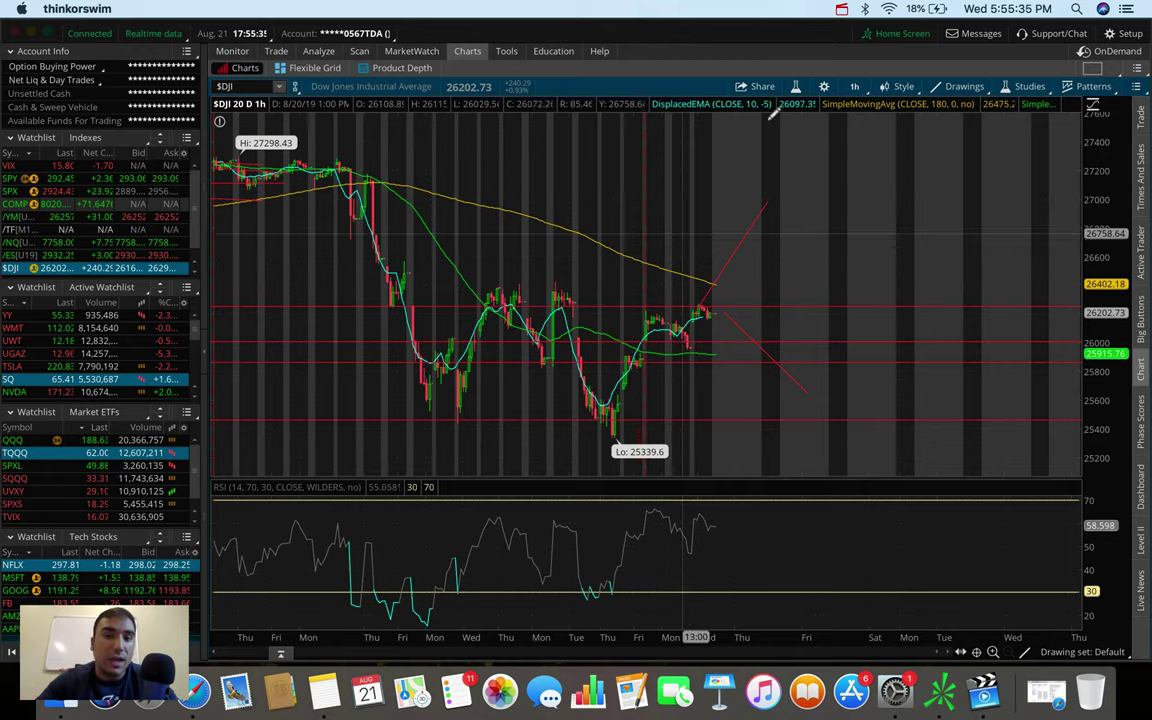
left_click(854, 86)
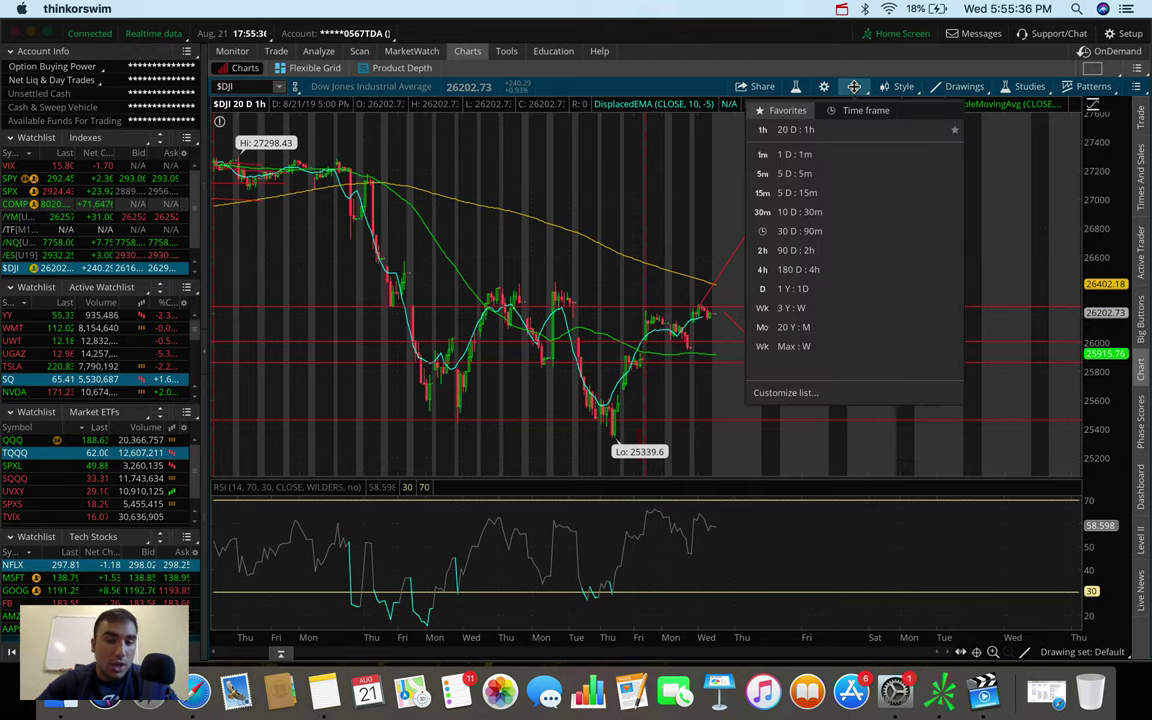
left_click(812, 268)
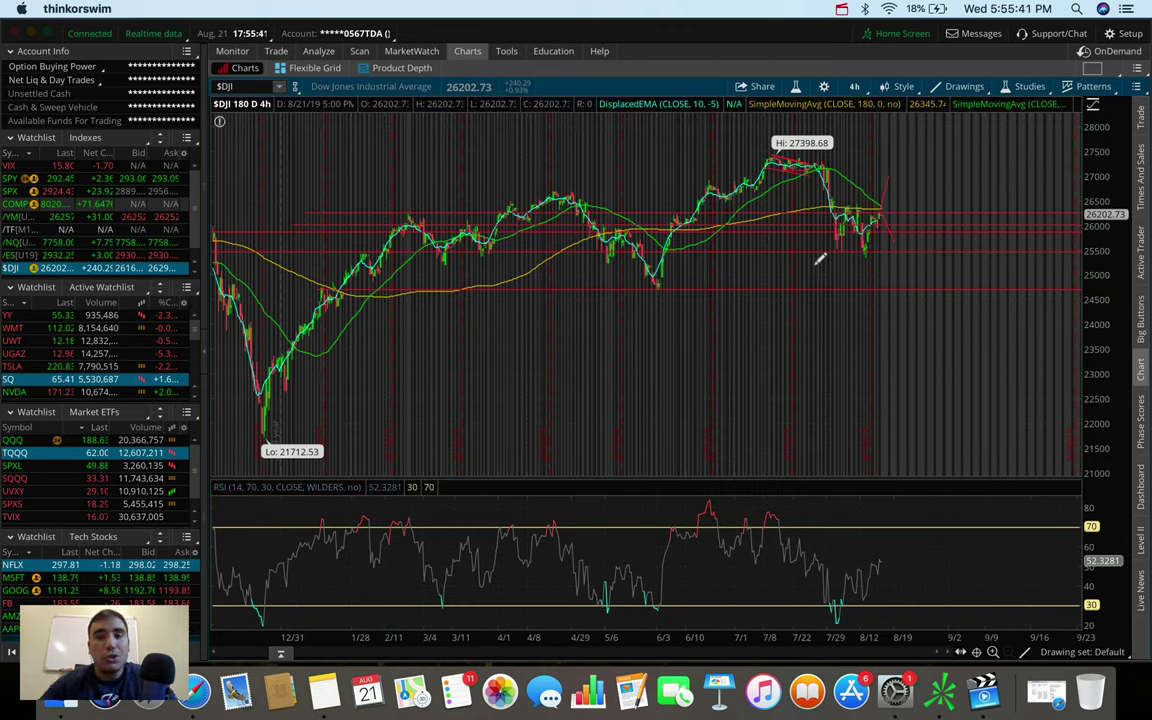
left_click(854, 86)
left_click(841, 154)
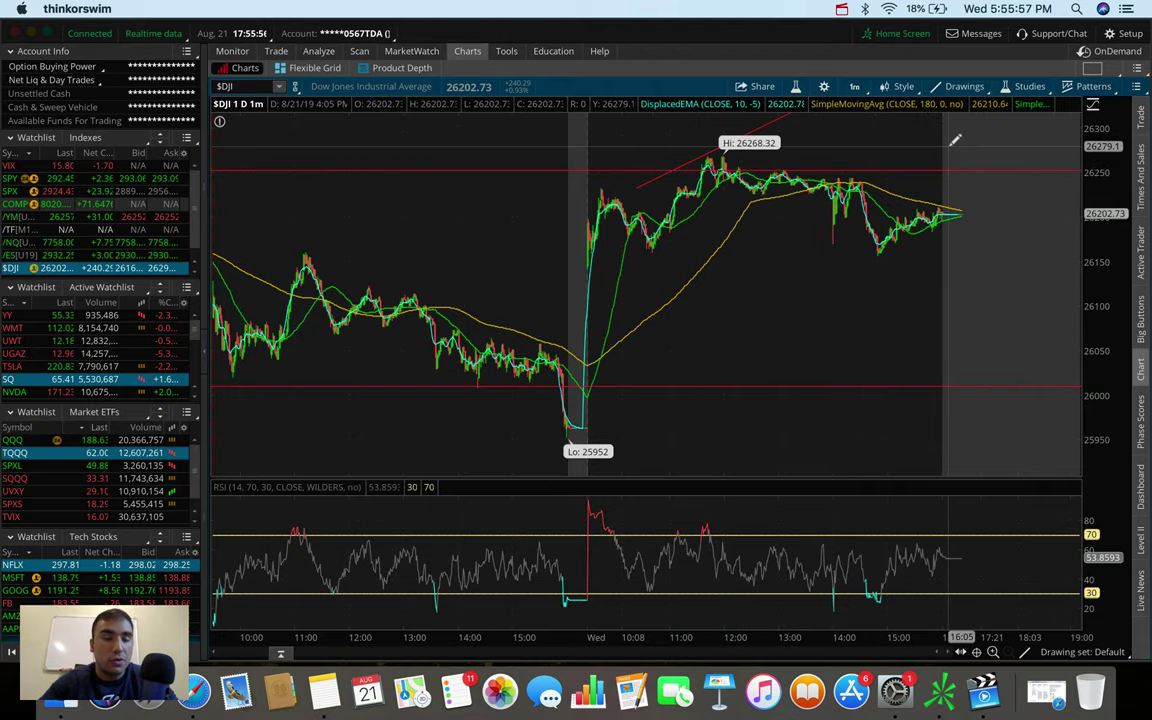
View the SPX and /NQ charts from the Indexes watchlist in the 1-minute time frame
left_click(12, 191)
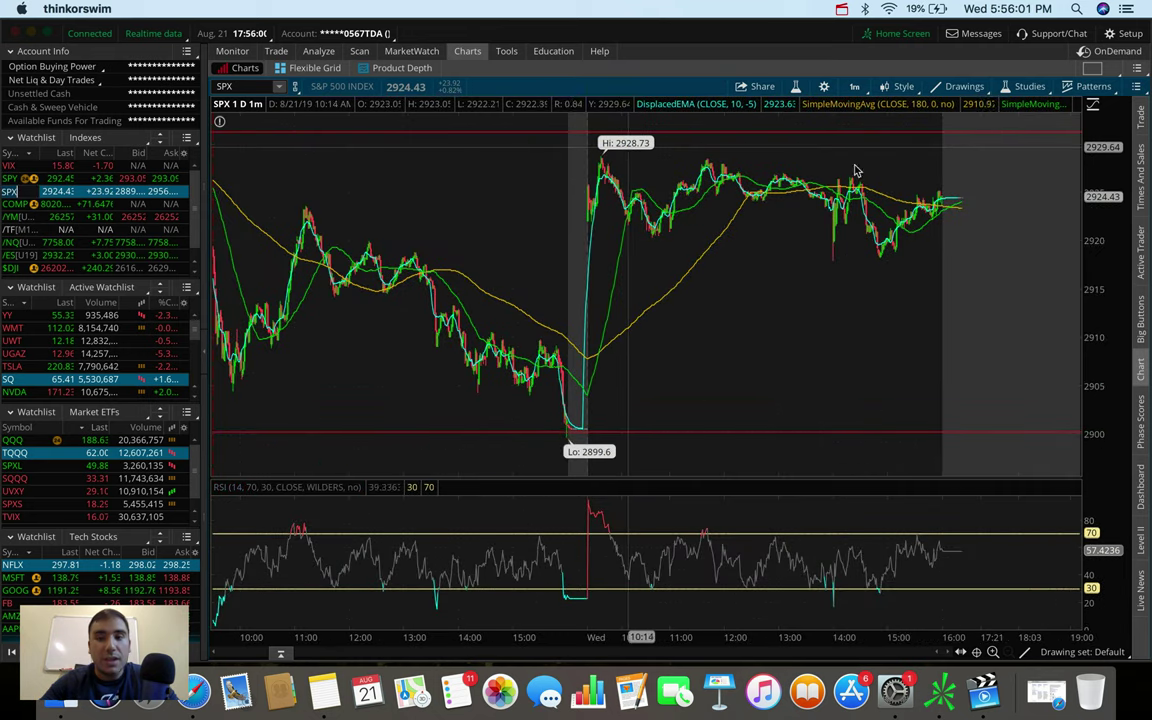
key("Down")
key("Down")
key("Down")
key("Down")
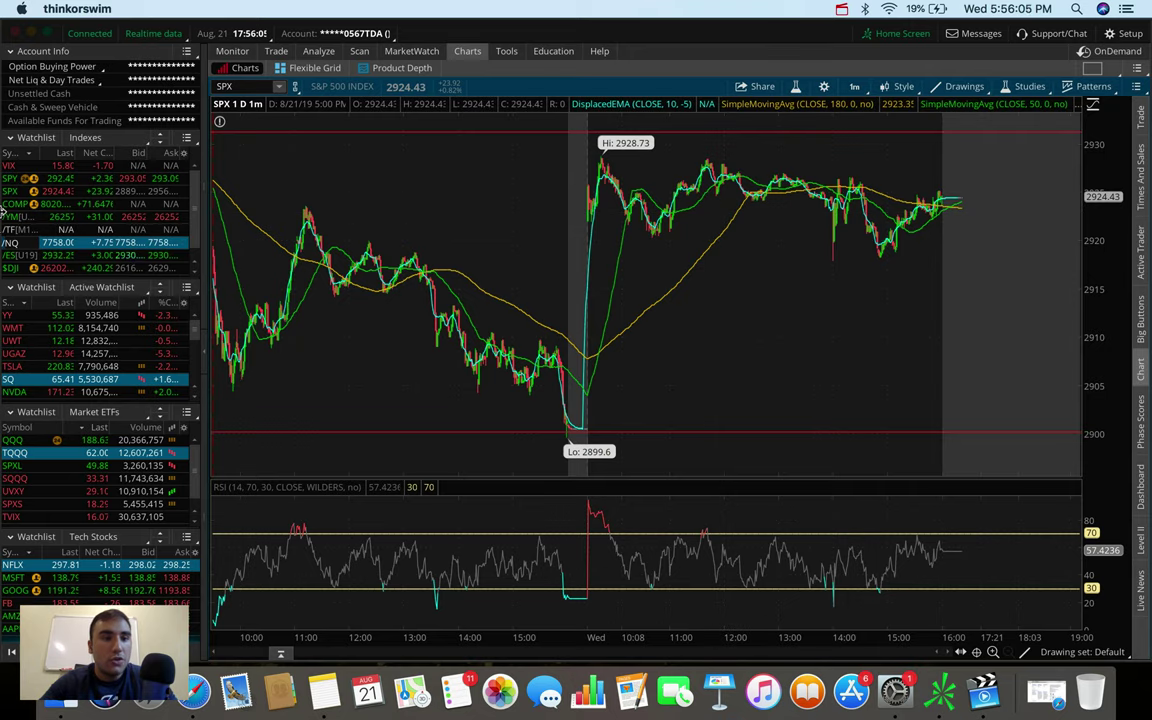
key("Return")
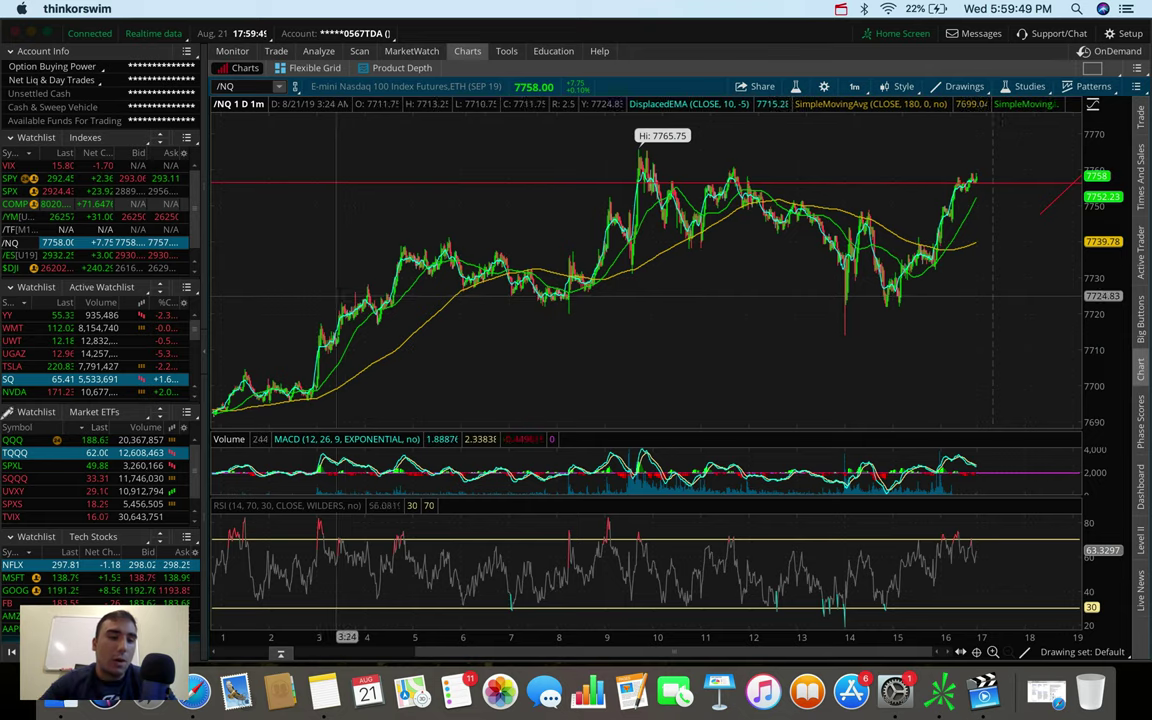
Show the SPXS chart from the Market ETFs watchlist and respond to the system update notification
left_click(14, 504)
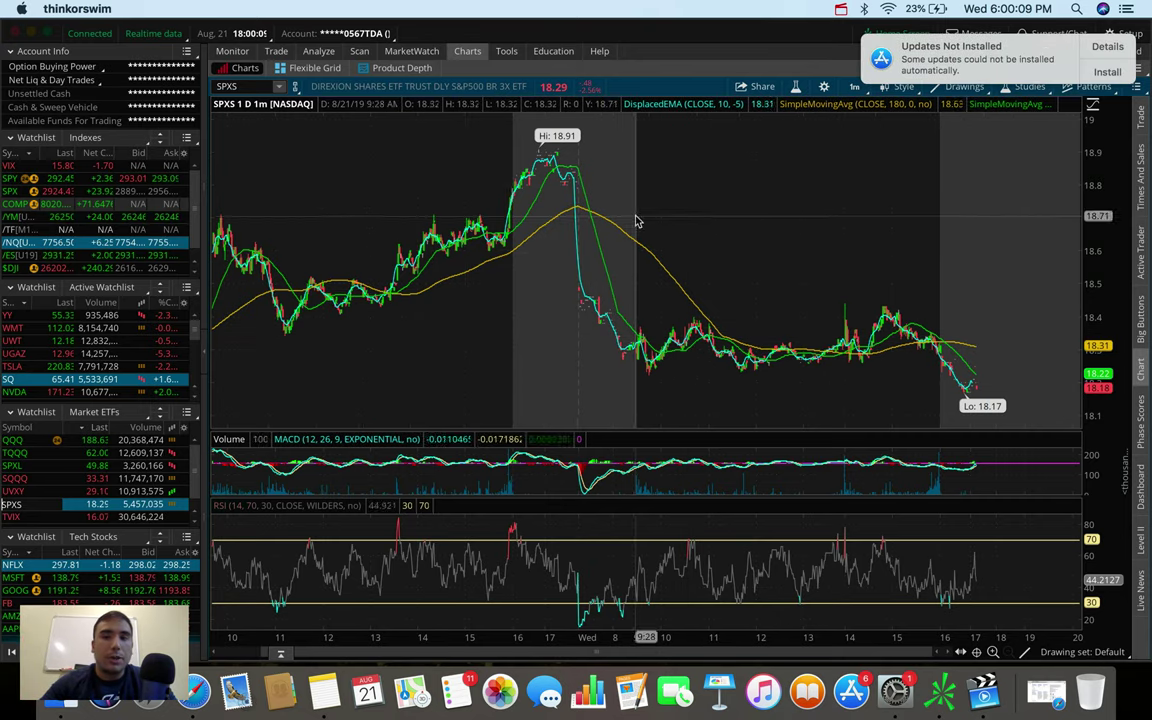
left_click(1107, 72)
left_click(1067, 165)
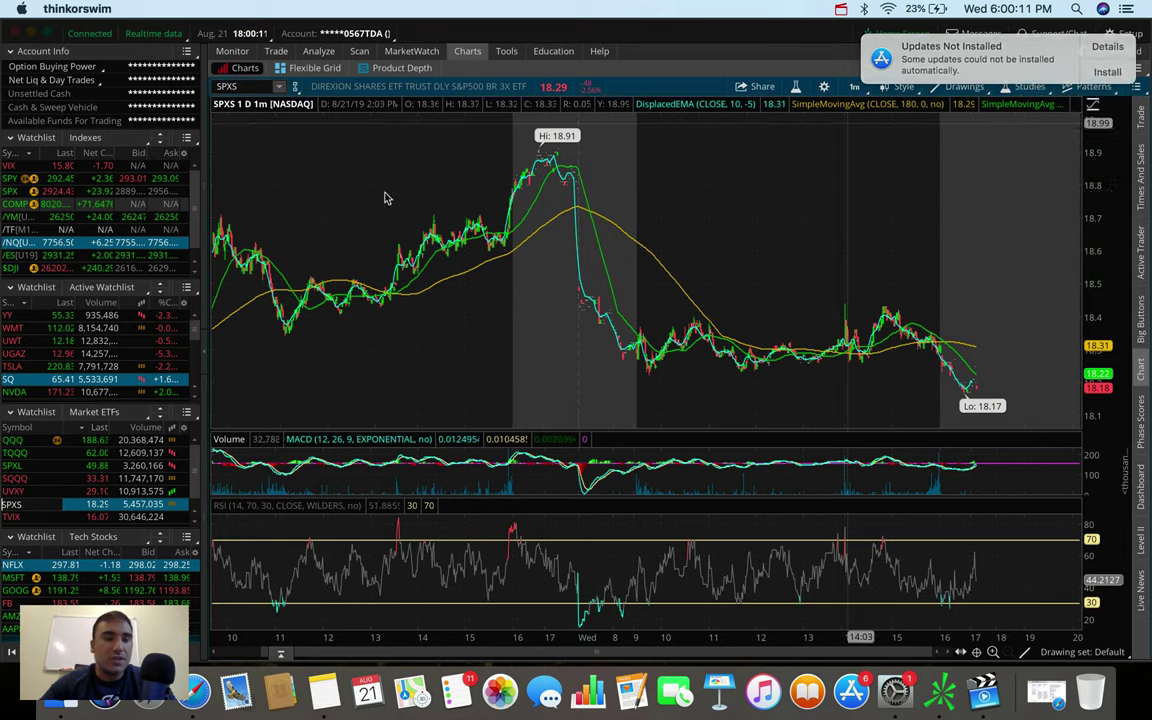
Compare the SPX and SPXS 1-minute charts by switching back and forth between them
left_click(8, 190)
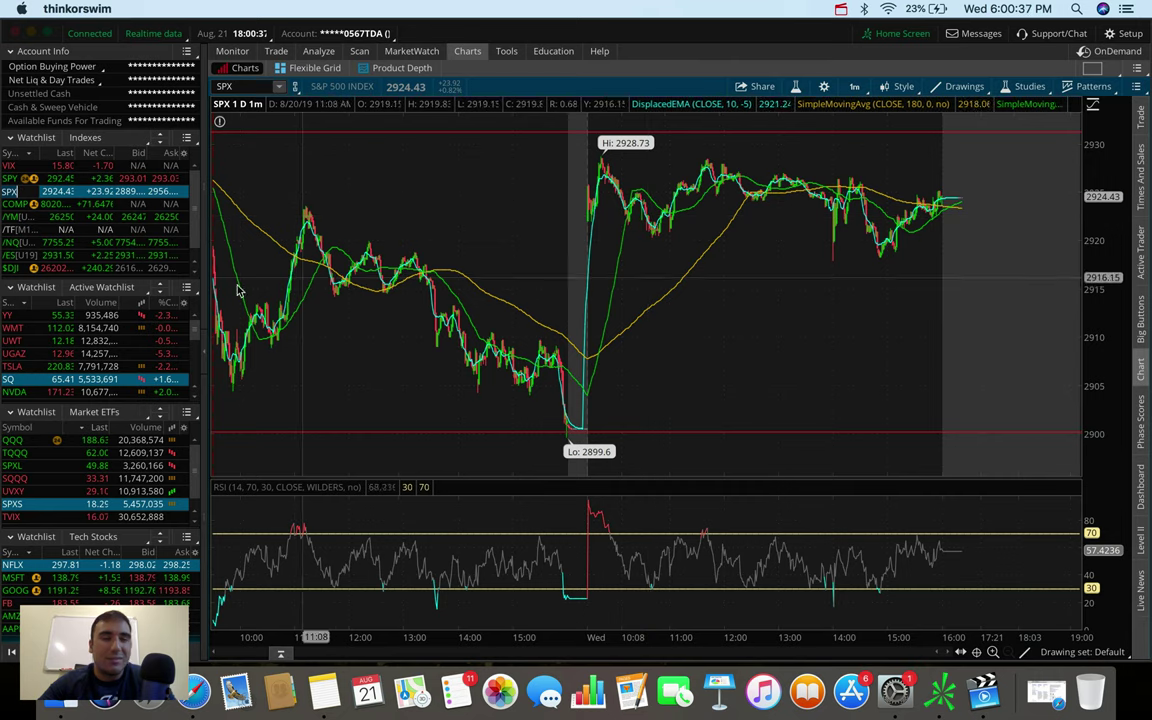
left_click(15, 504)
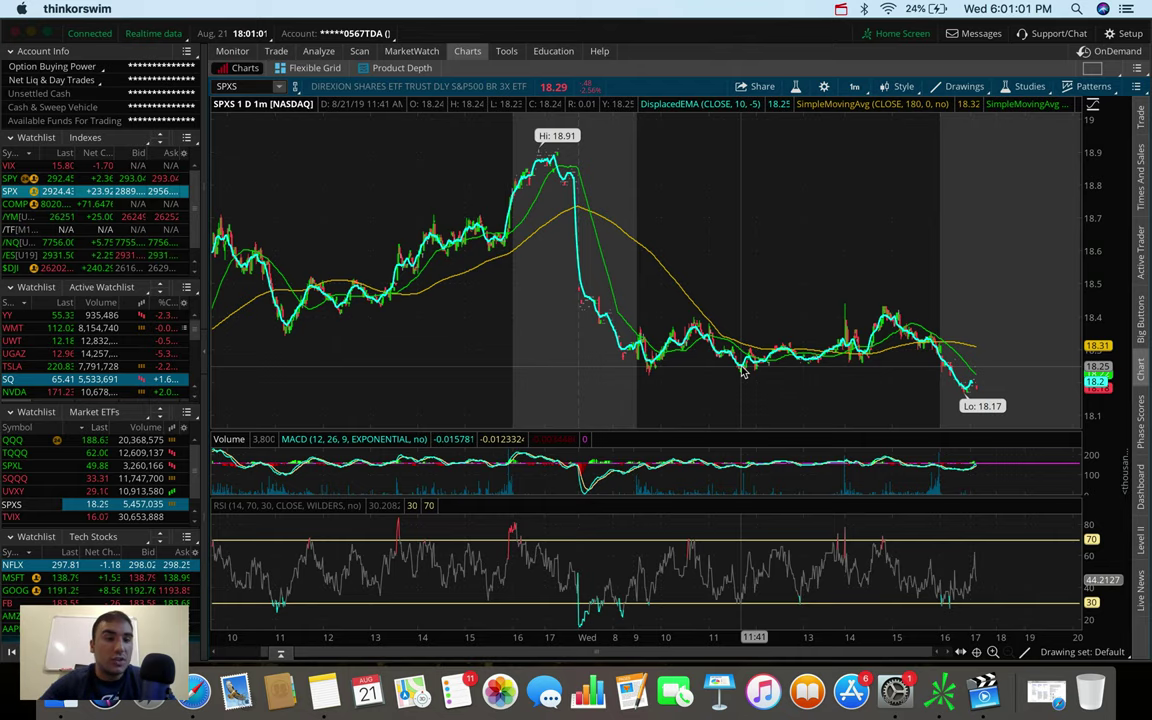
left_click(13, 192)
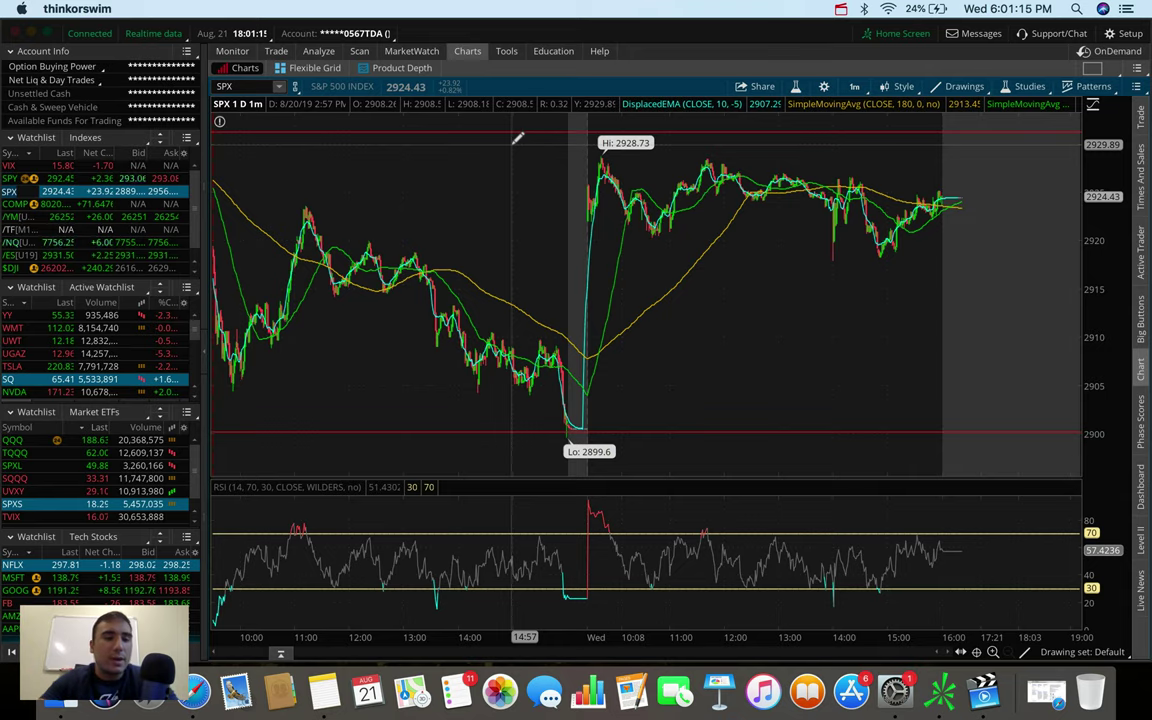
type("SPXS")
key("Return")
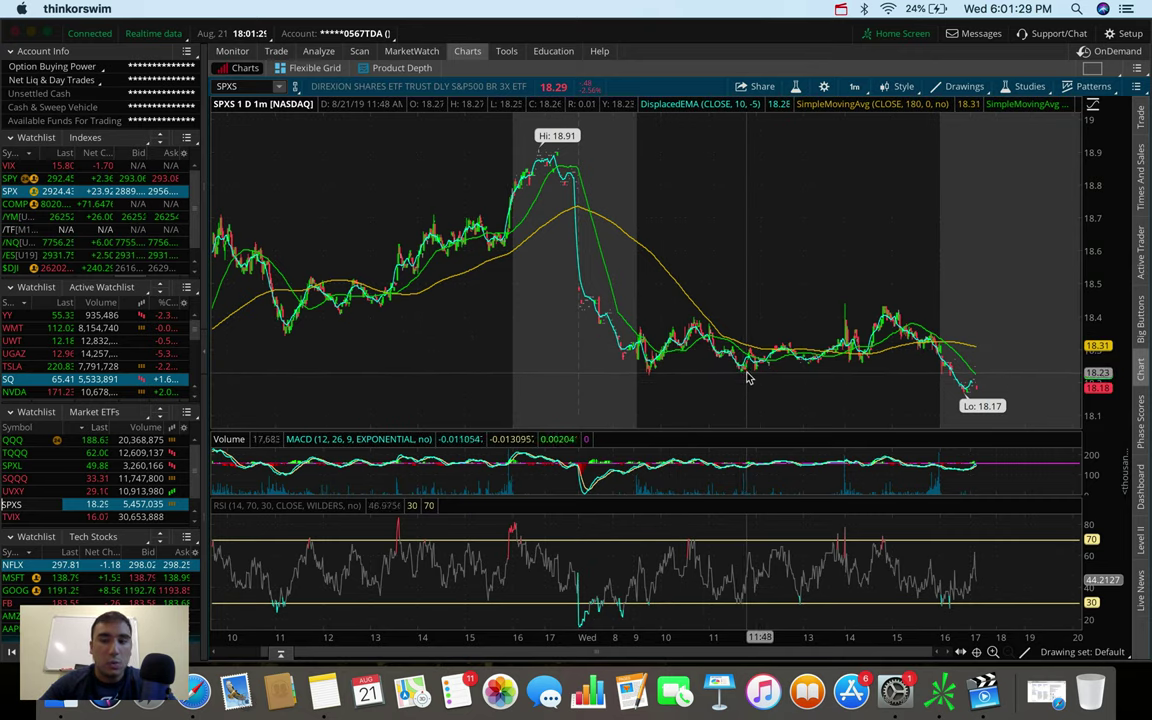
Try to draw a short falling trendline from the 11:48 low on the SPXS 1-minute chart
mouse_move(748, 378)
left_mouse_down()
mouse_move(743, 347)
mouse_move(756, 395)
left_mouse_up()
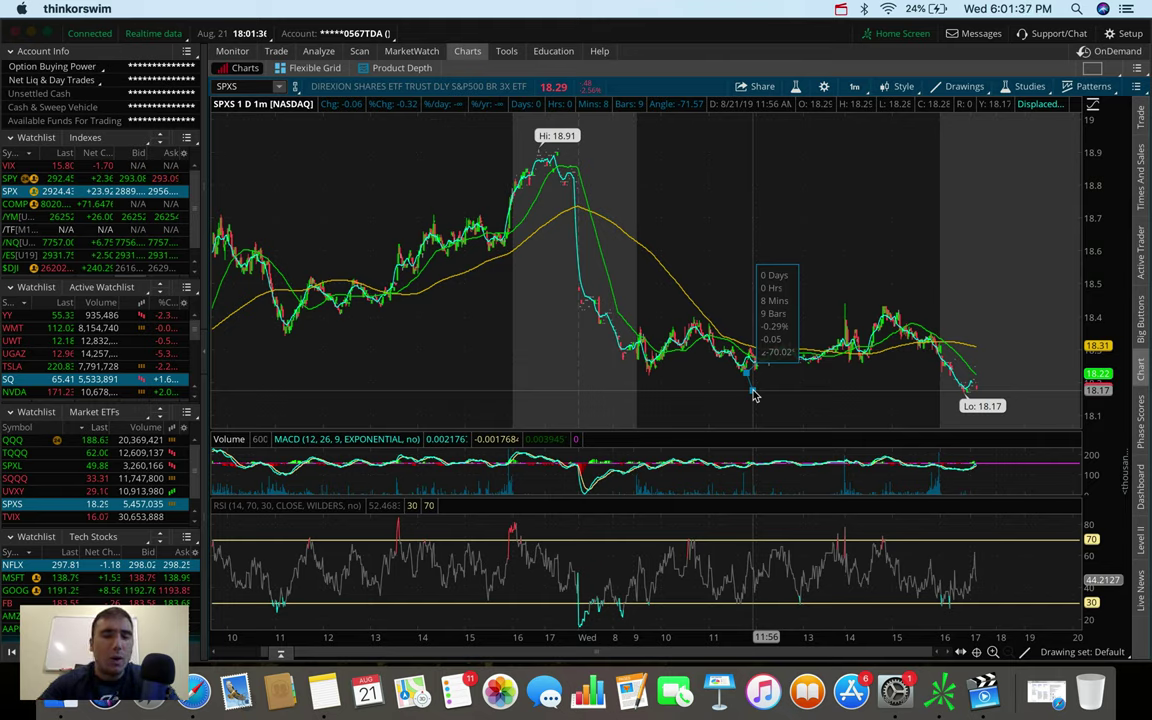
mouse_move(754, 395)
left_mouse_down()
mouse_move(748, 331)
mouse_move(762, 285)
mouse_move(776, 325)
mouse_move(874, 322)
mouse_move(858, 338)
mouse_move(640, 315)
mouse_move(740, 300)
mouse_move(770, 310)
mouse_move(745, 372)
left_mouse_up()
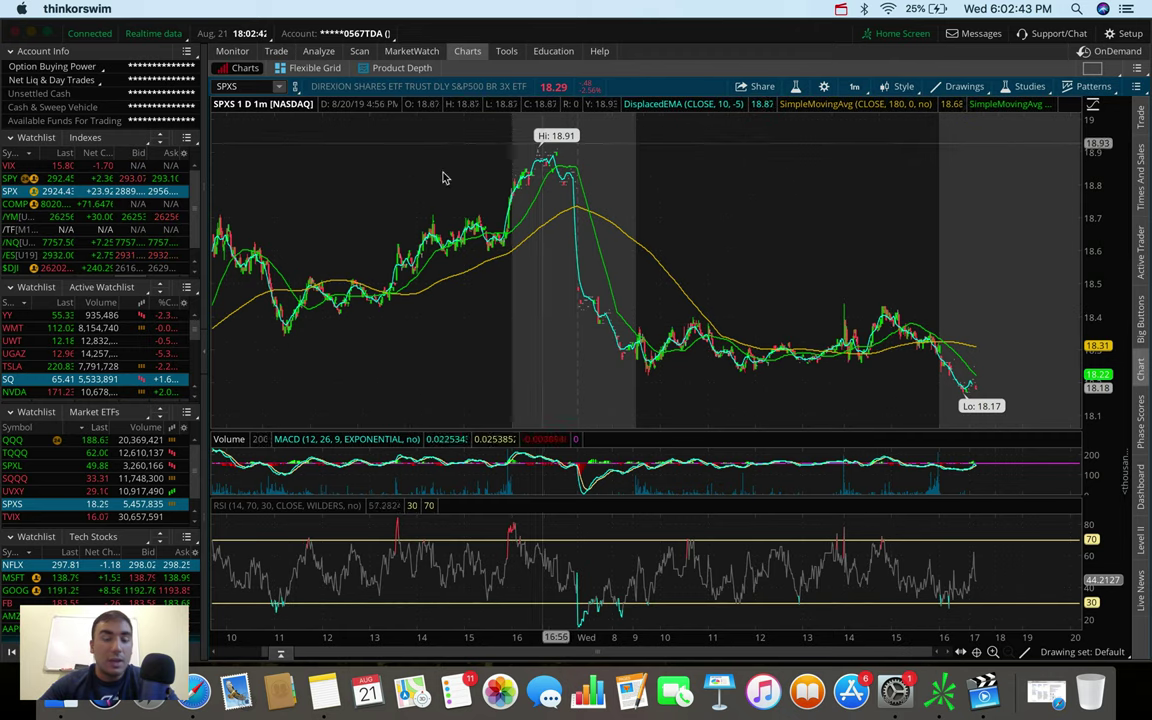
left_click(313, 305)
mouse_move(313, 305)
left_mouse_down()
mouse_move(296, 195)
mouse_move(316, 307)
left_mouse_up()
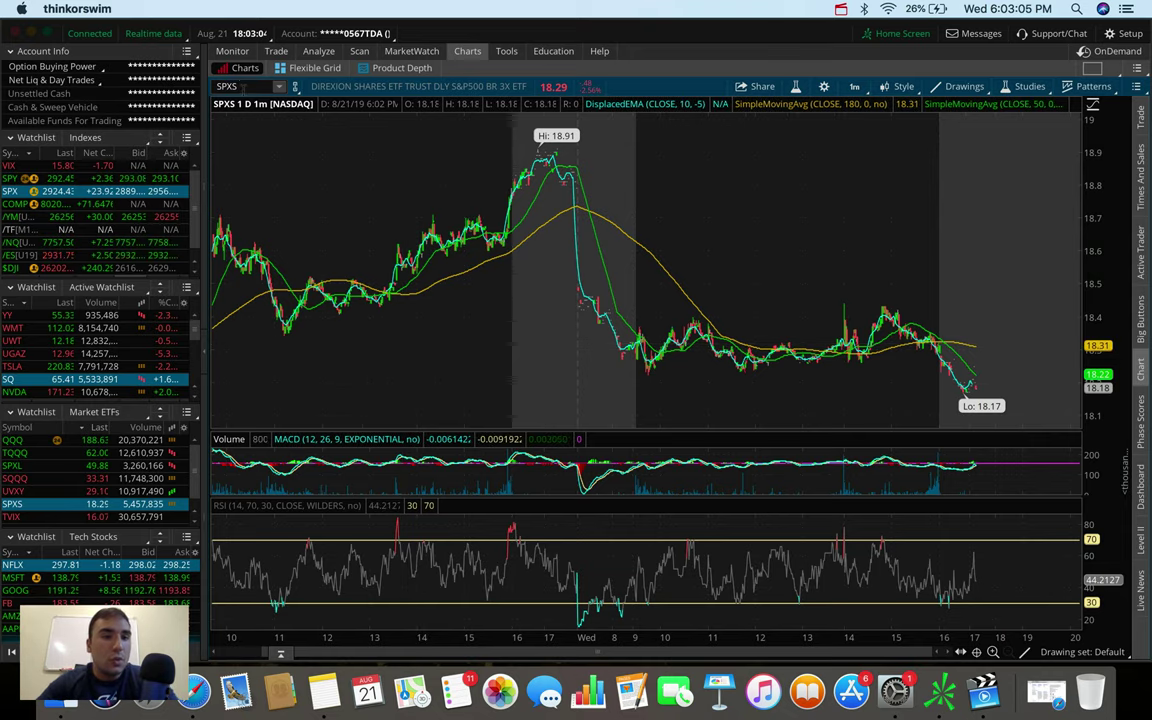
Load the ATVI chart and examine its recent highs in the 180 D : 4h time frame
left_click(243, 88)
type("ATVI")
key("Return")
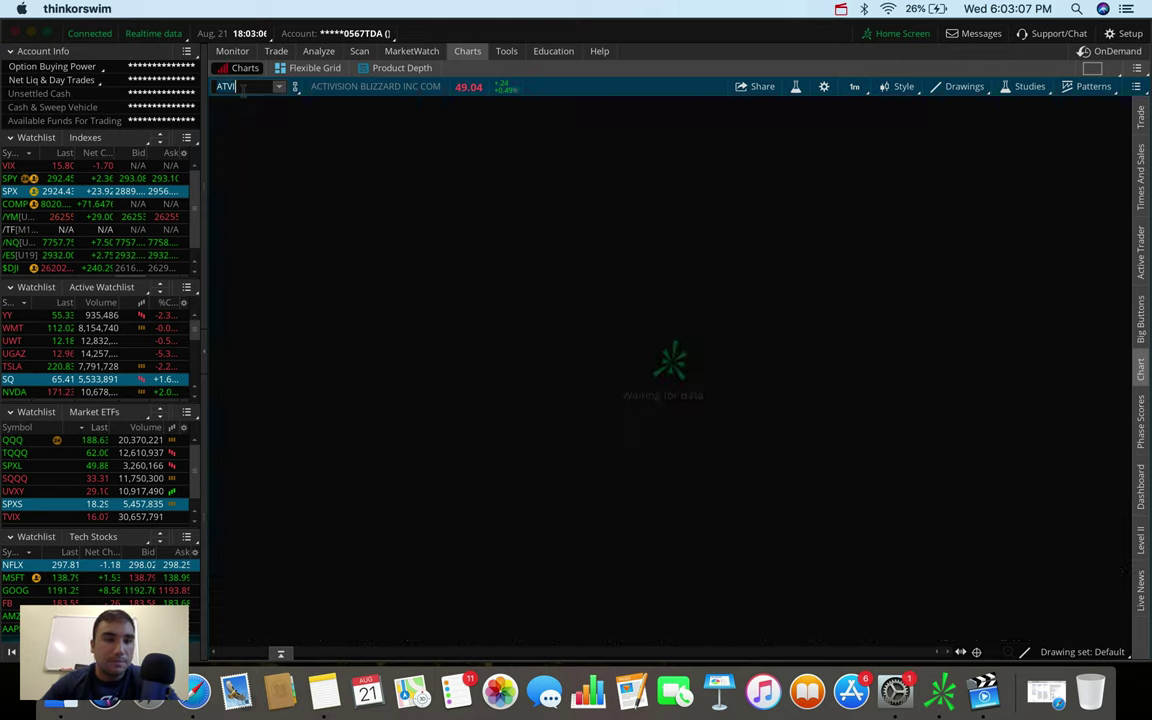
left_click(849, 85)
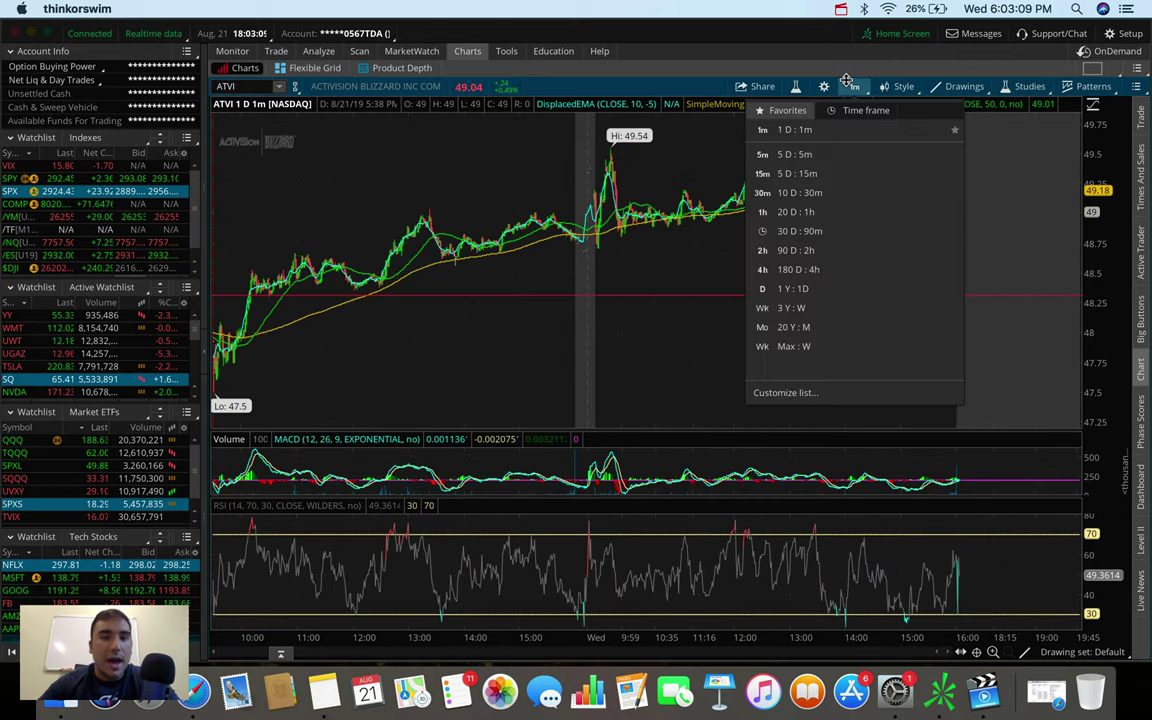
left_click(866, 270)
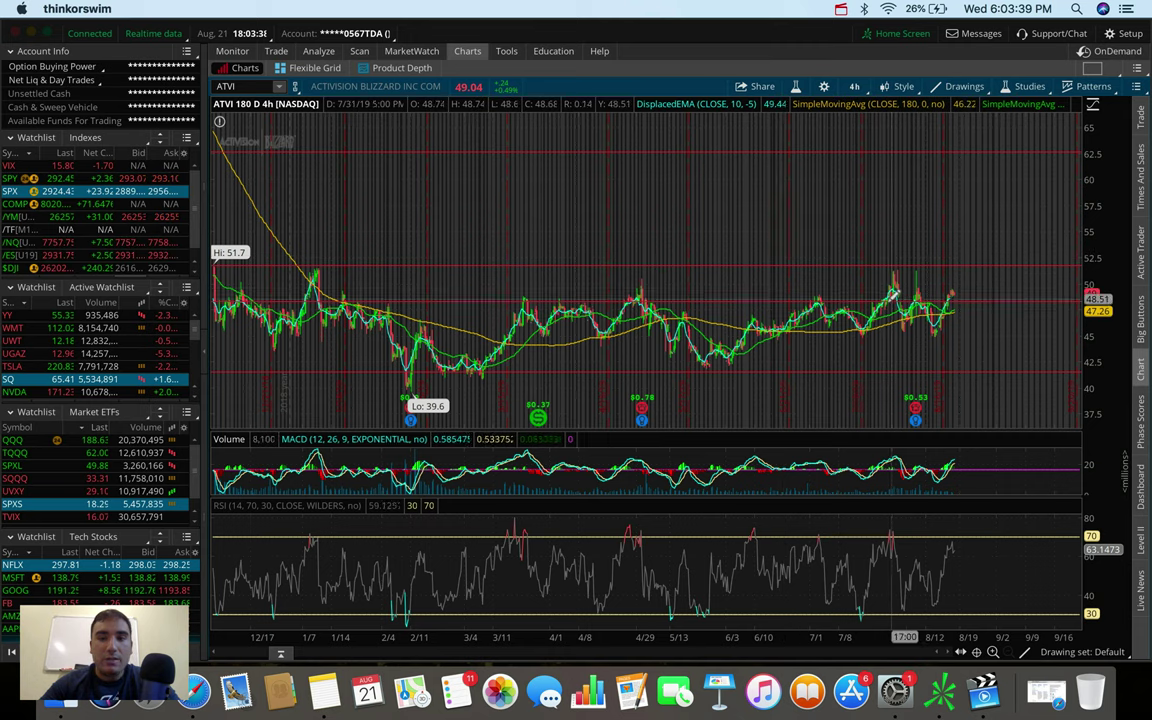
mouse_move(892, 294)
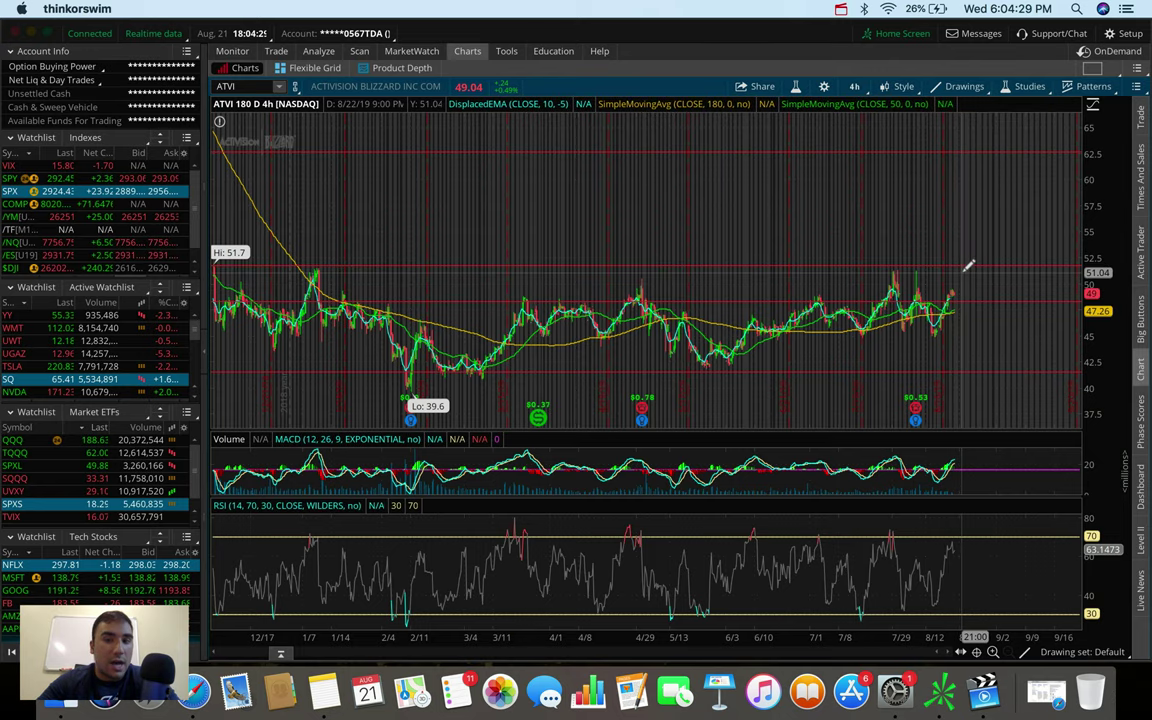
left_click_drag(968, 262, 962, 297)
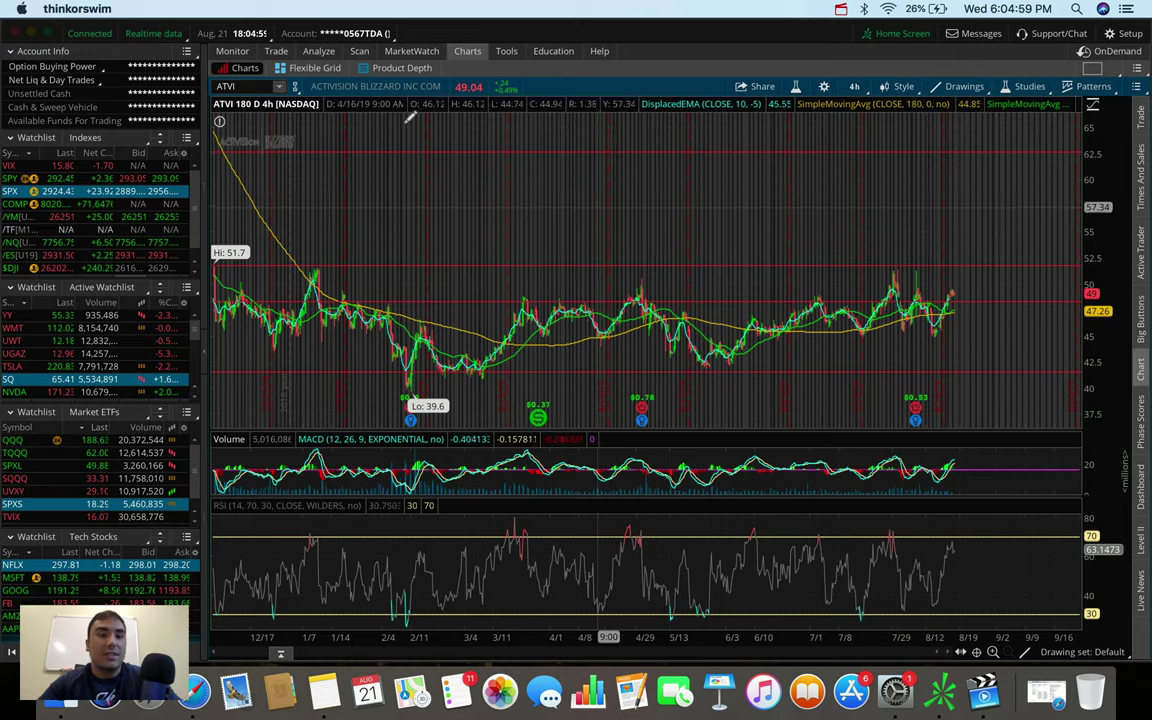
Load the TGT chart, read through its live news headlines about the earnings, and close the news feed
type("GT")
key("Return")
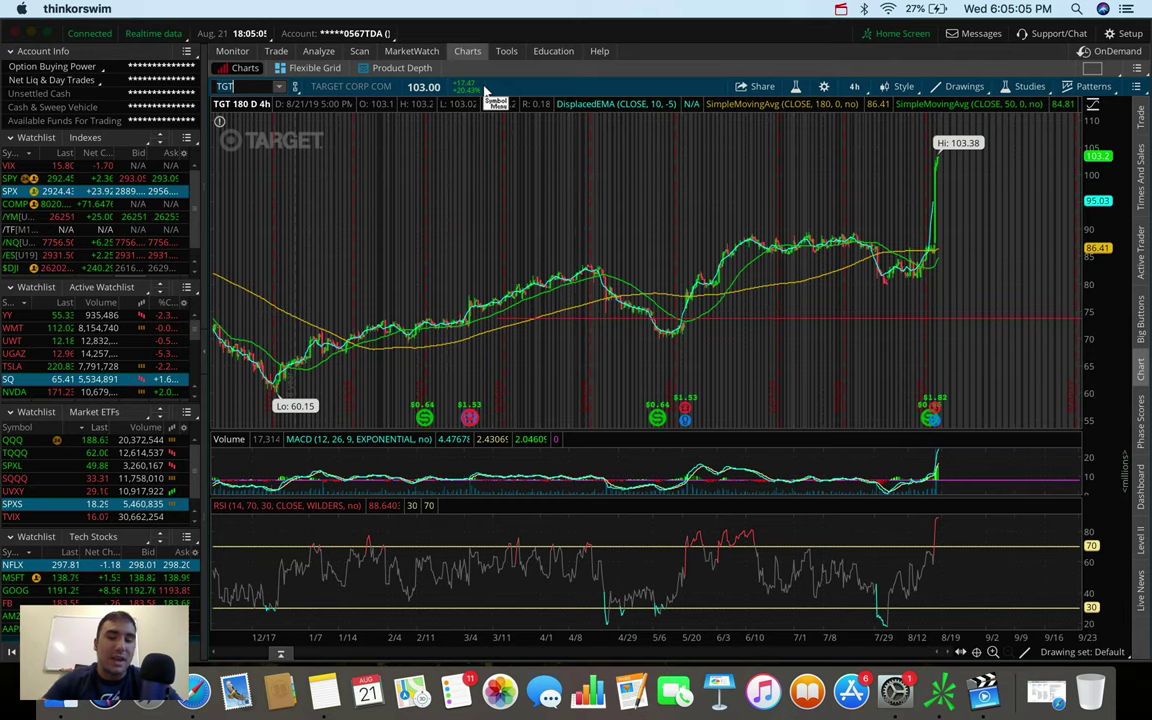
left_click(1140, 585)
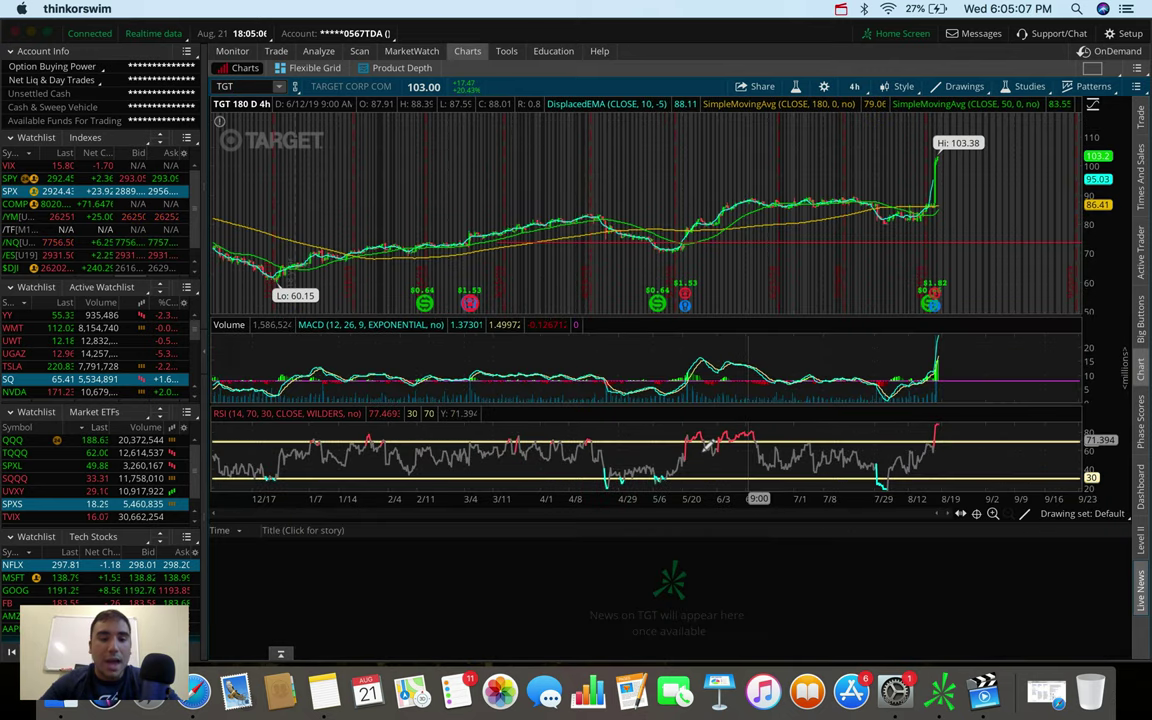
scroll(624, 580, "down", 10)
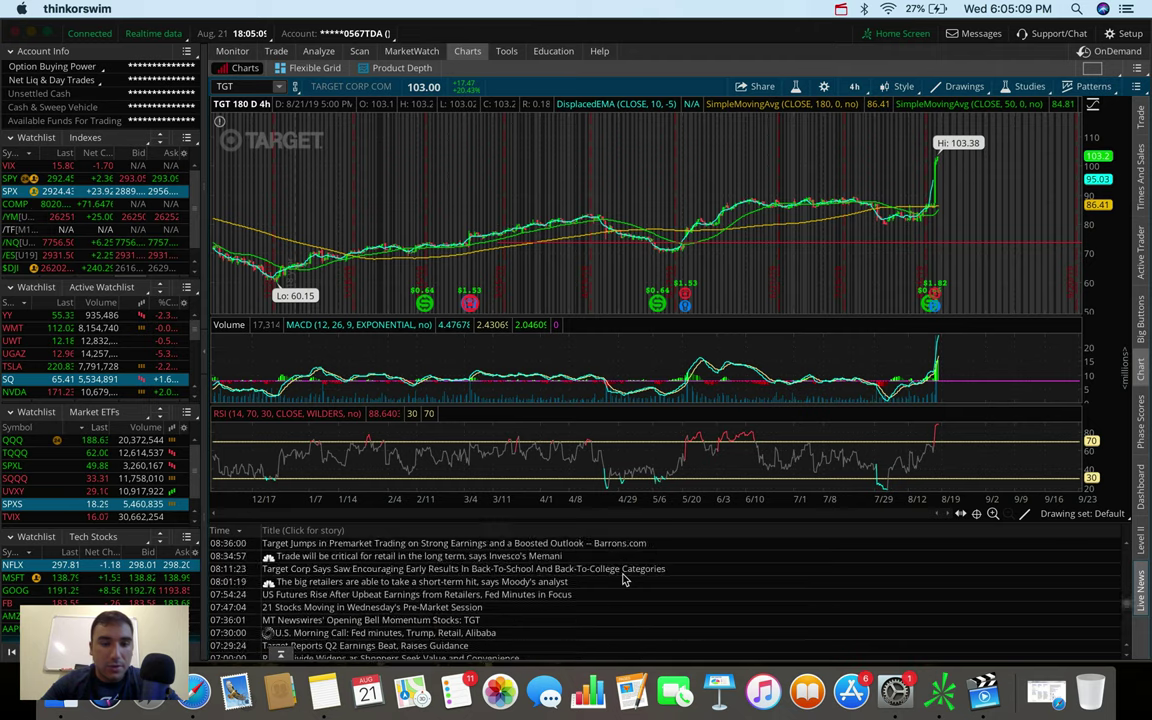
scroll(624, 580, "up", 10)
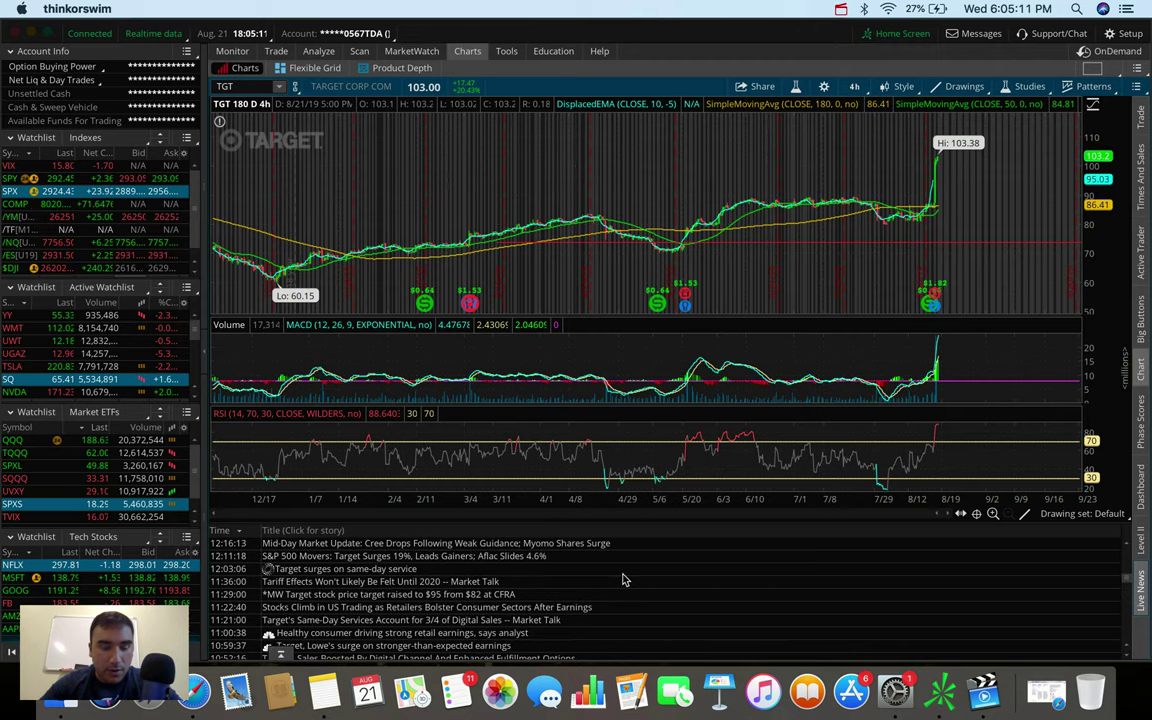
scroll(622, 580, "up", 10)
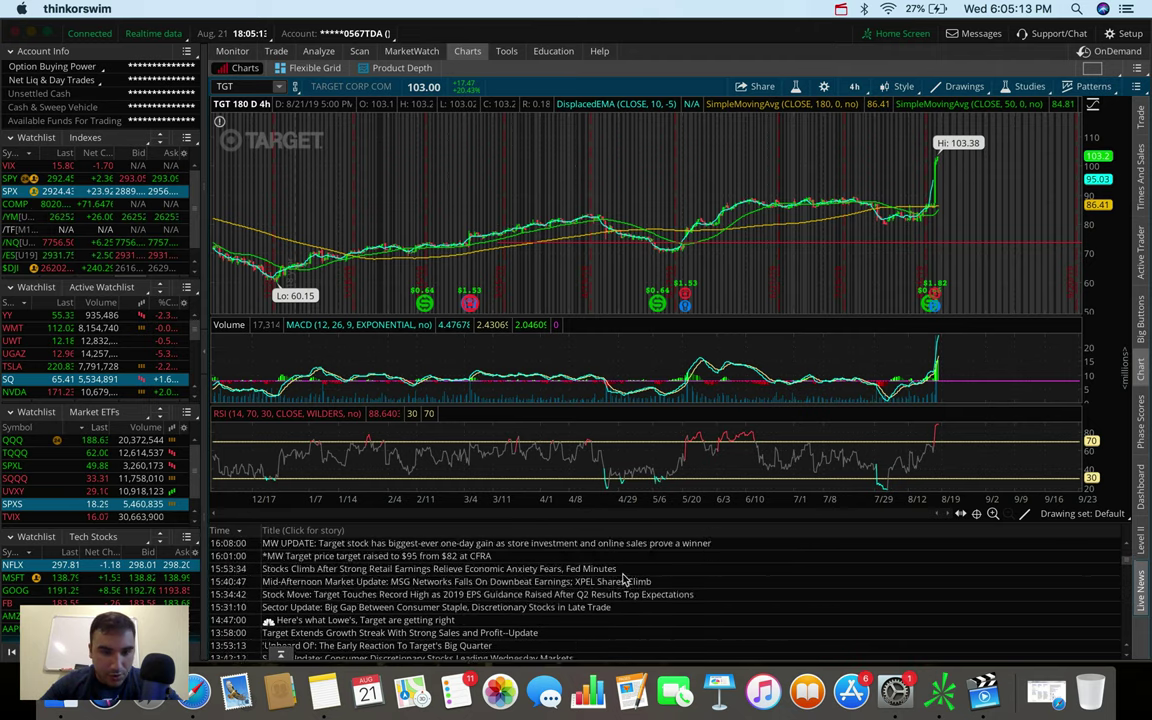
scroll(622, 580, "down", 15)
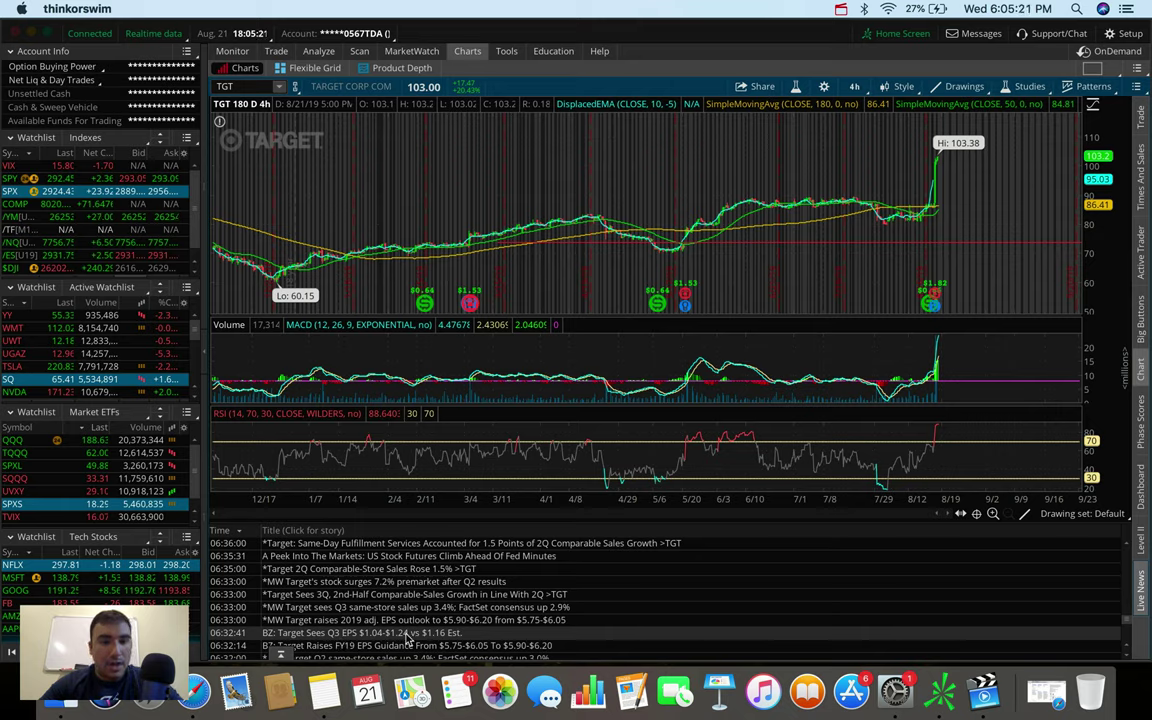
scroll(430, 610, "up", 5)
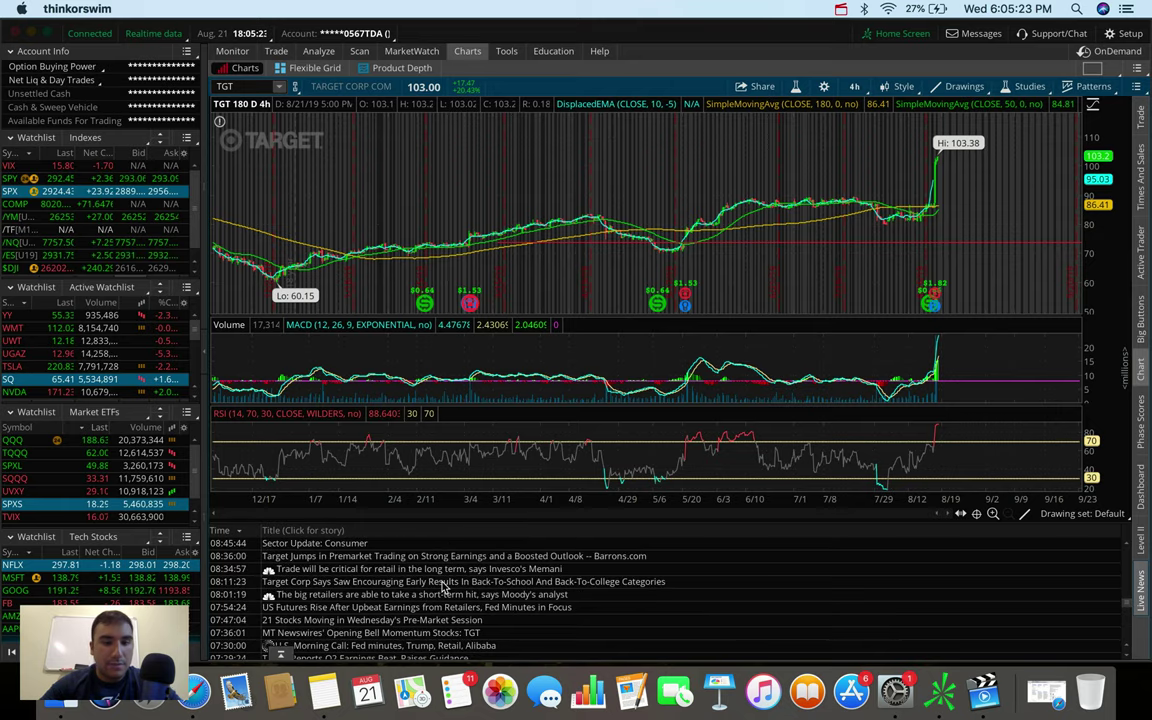
scroll(443, 588, "up", 5)
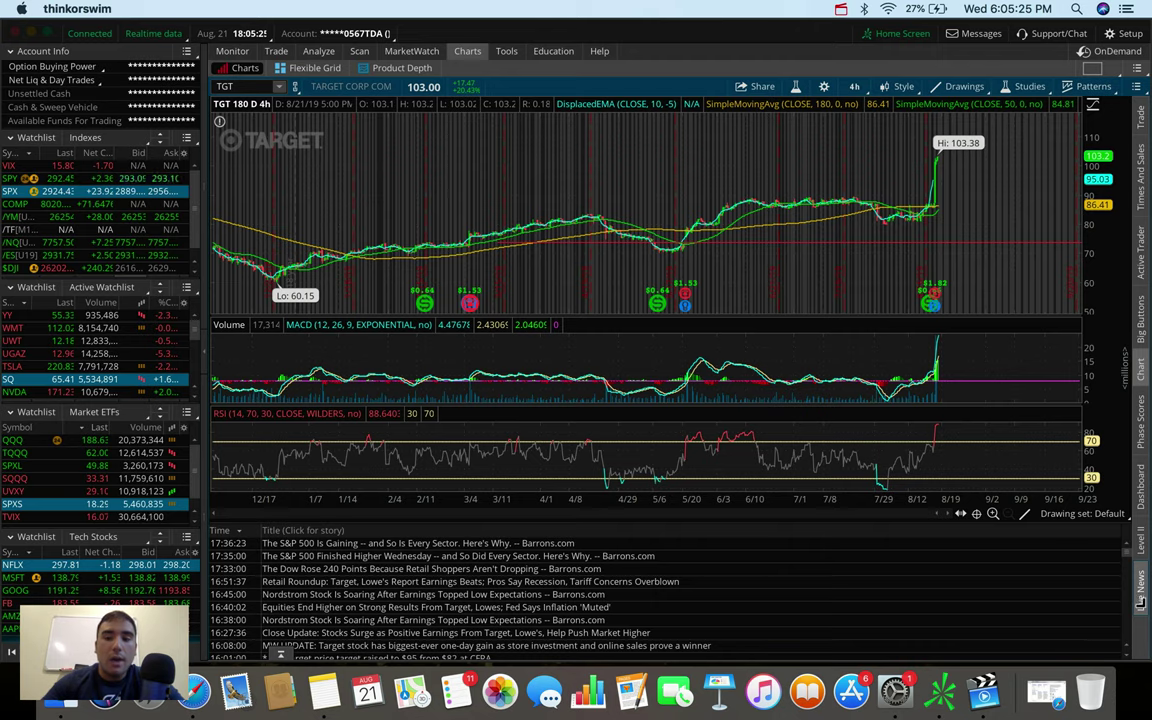
left_click(1141, 600)
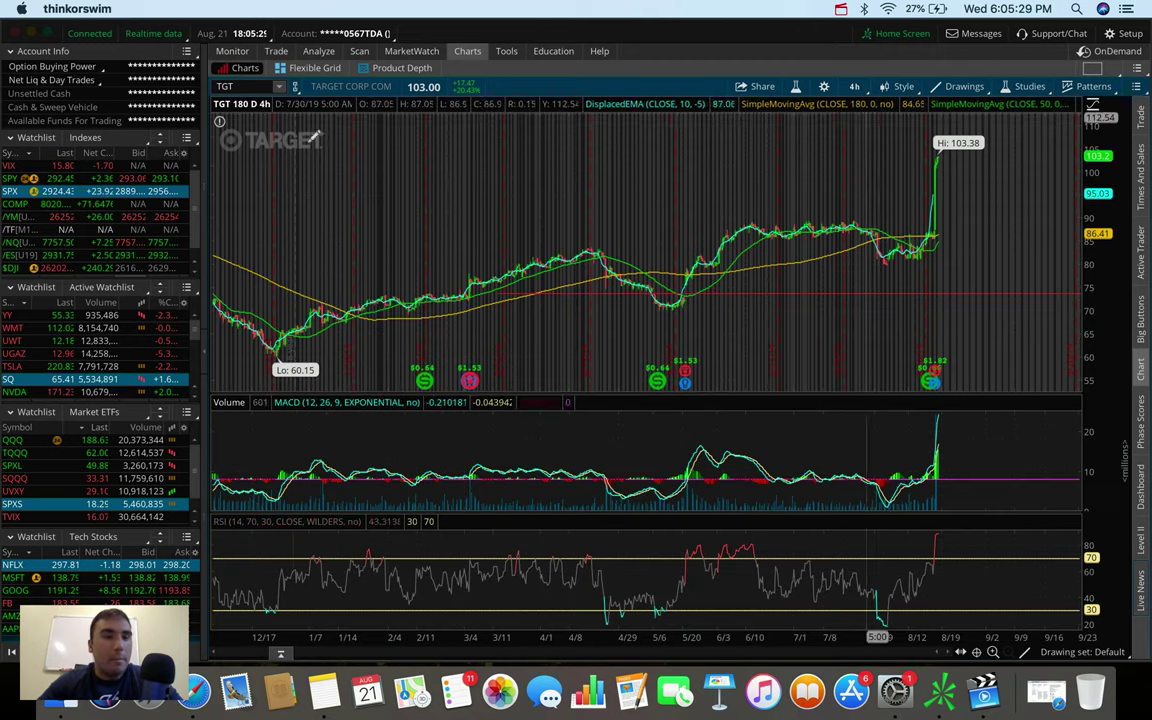
Show the Lowe's Companies (LOW) chart in the 180 D : 4h time frame
left_click(240, 86)
type("LOW")
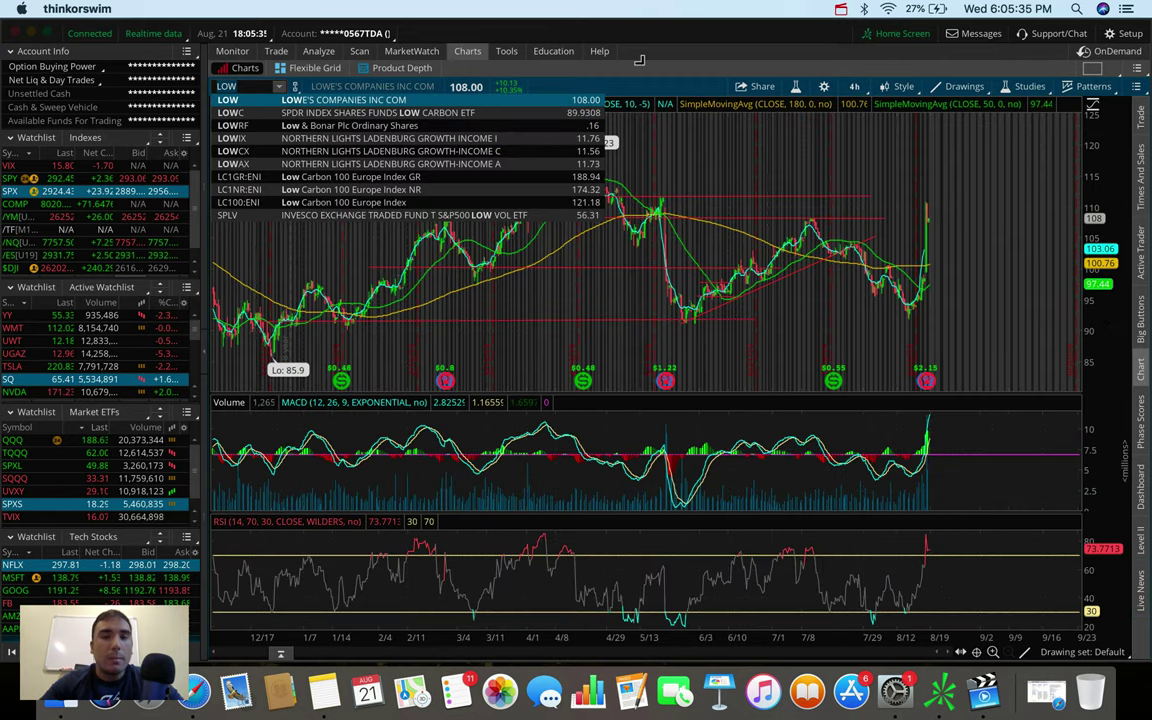
left_click(268, 104)
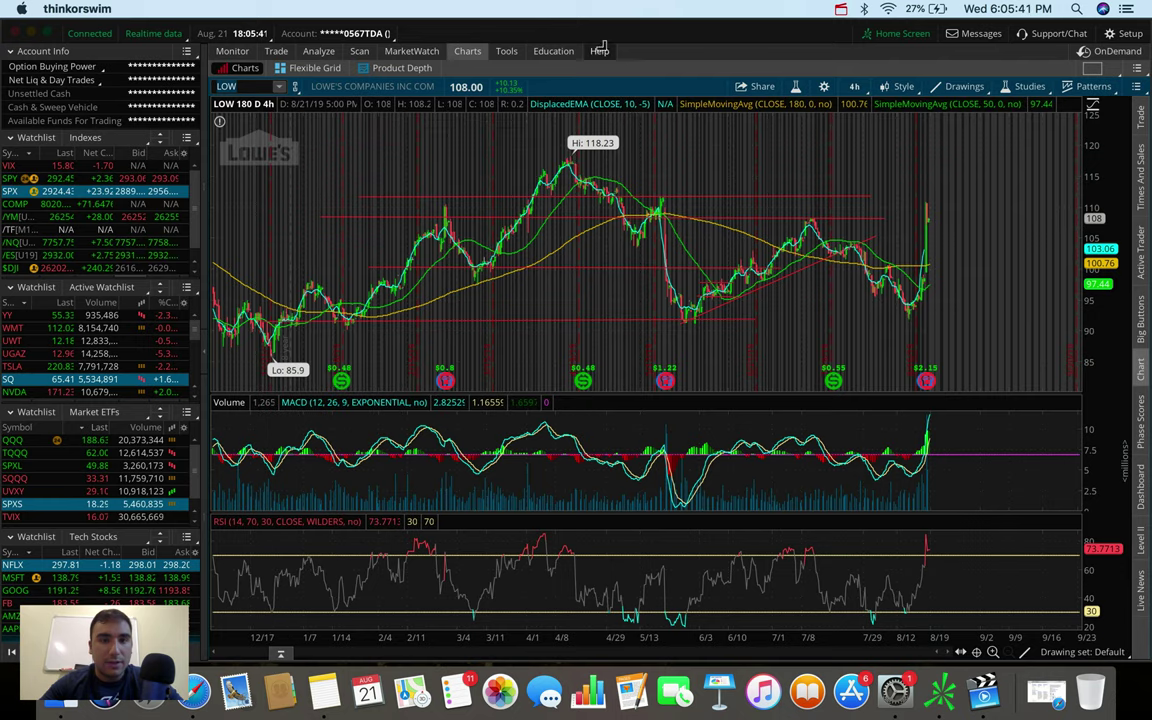
Load the Nordstrom (JWN) chart and examine it at 1 D : 1m and again at 180 D : 4h
type("JWN")
key("Return")
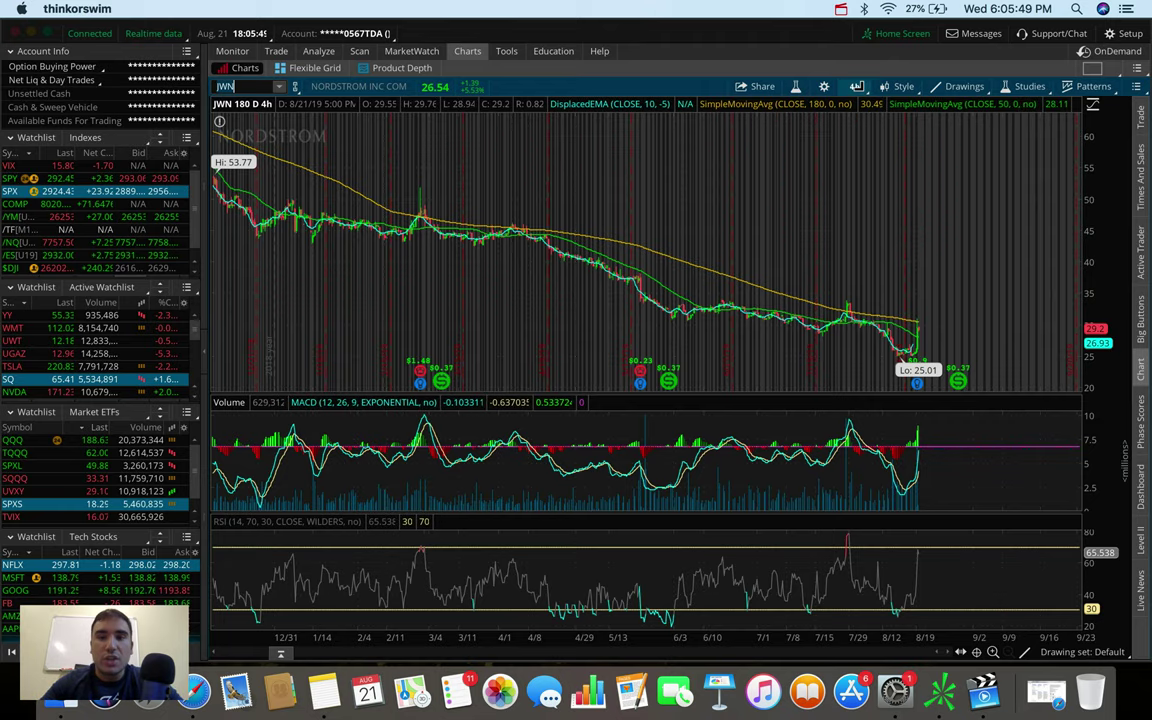
left_click(854, 86)
left_click(841, 154)
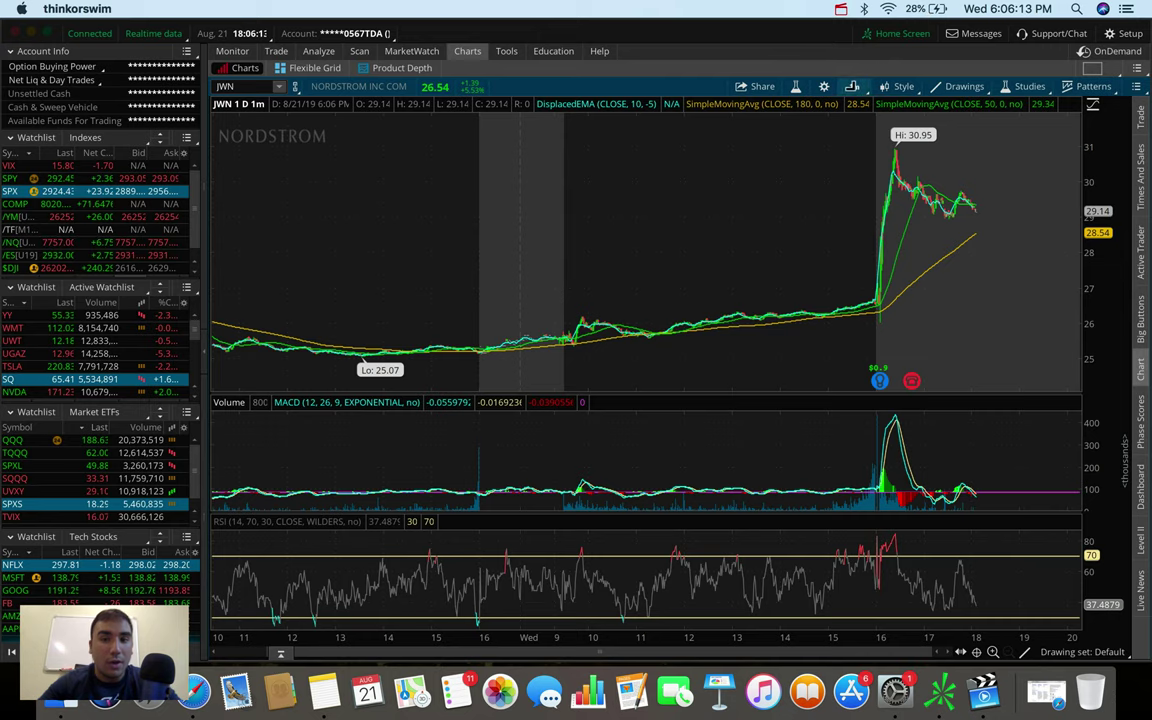
left_click(854, 86)
left_click(801, 270)
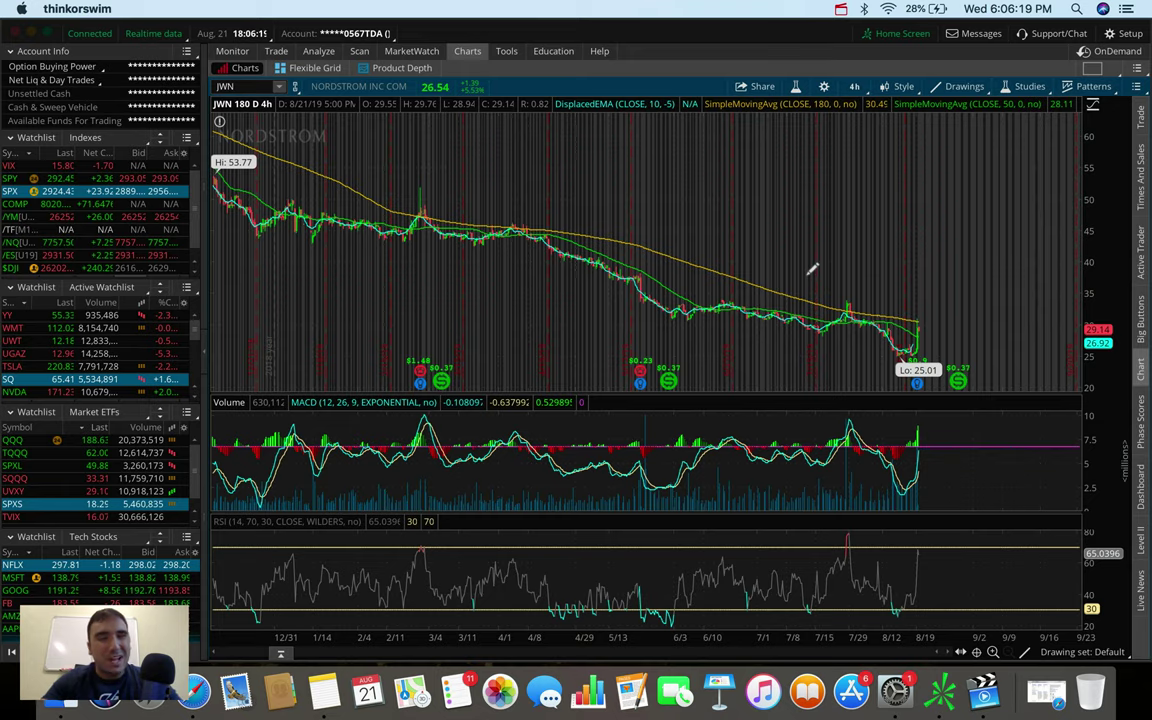
Review the LOW and TGT charts again in the 180 D : 4h time frame
left_click(232, 86)
type("LOW")
key("Return")
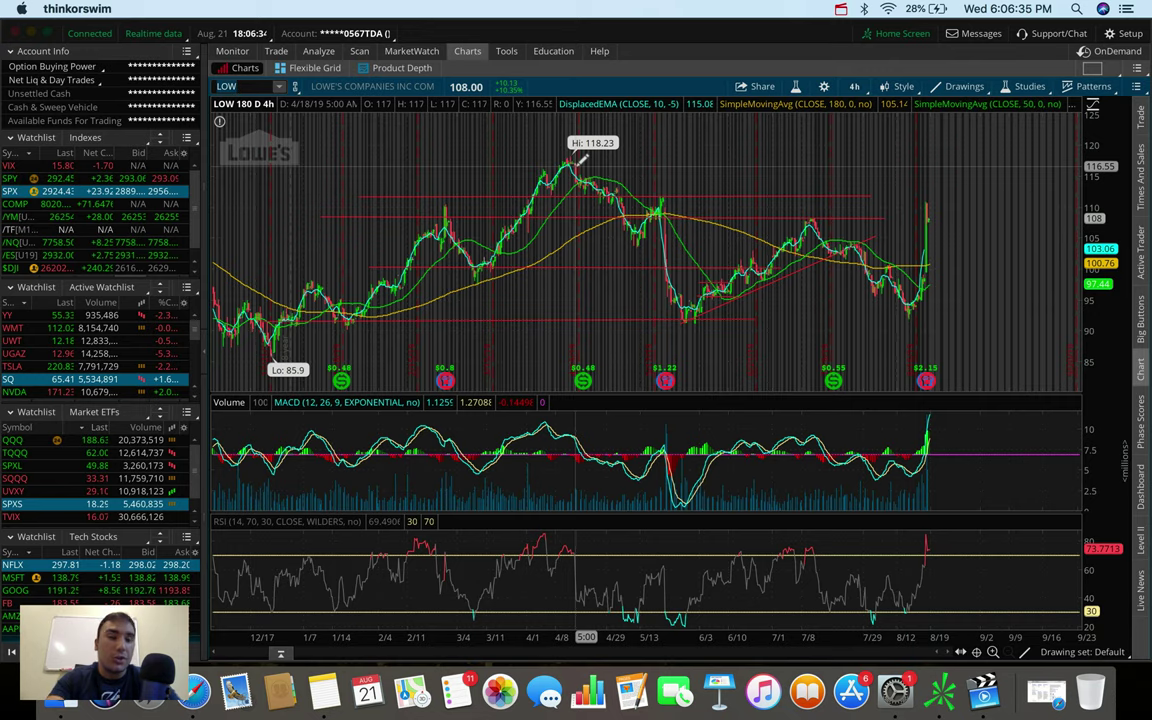
type("TGT")
key("Return")
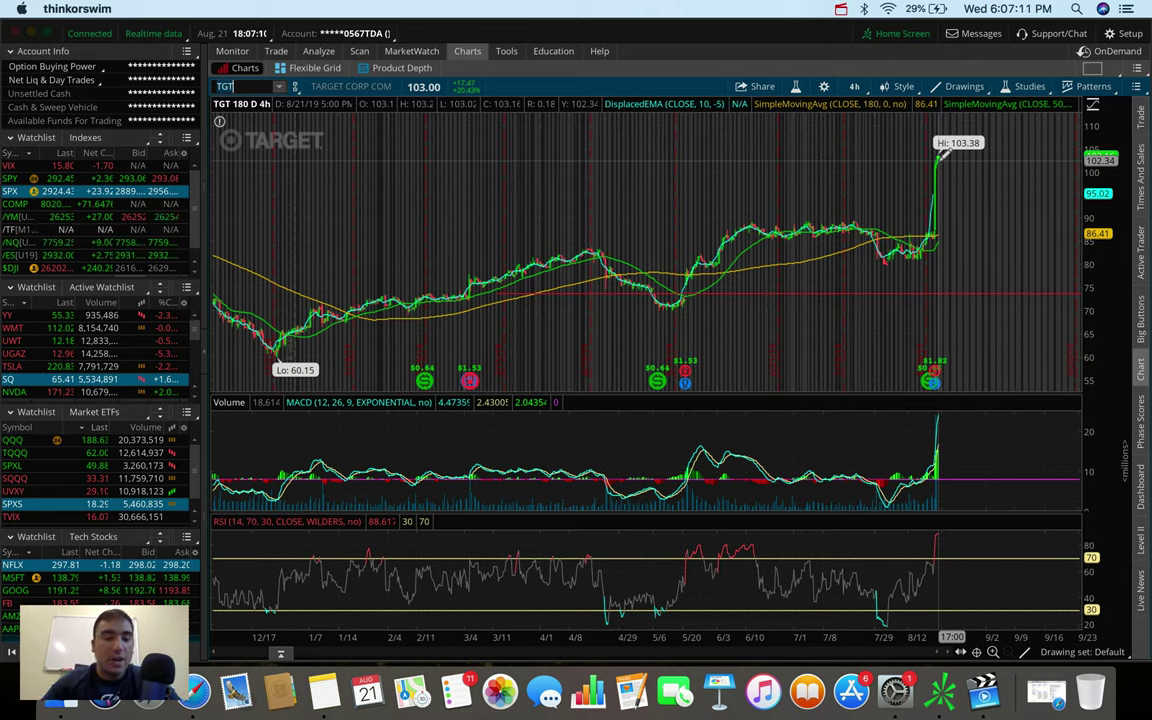
Load the Canopy Growth (CGC) chart and examine it at 3 Y : W and 180 D : 4h
type("CGC")
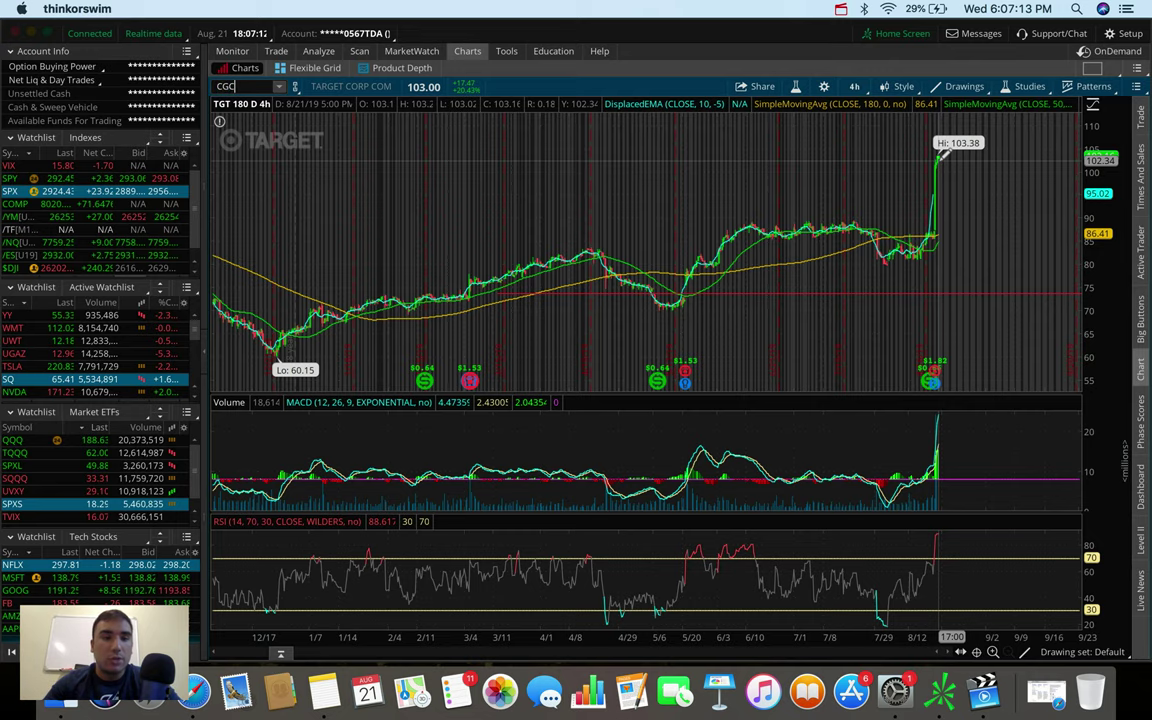
key("Return")
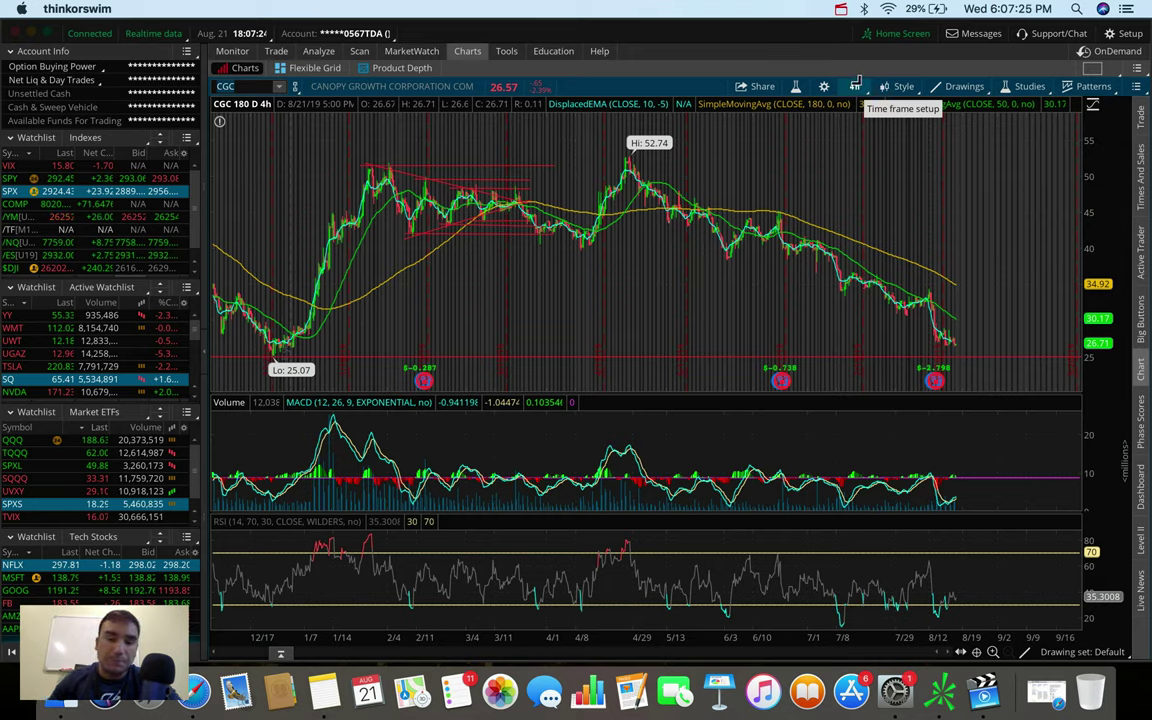
left_click(855, 86)
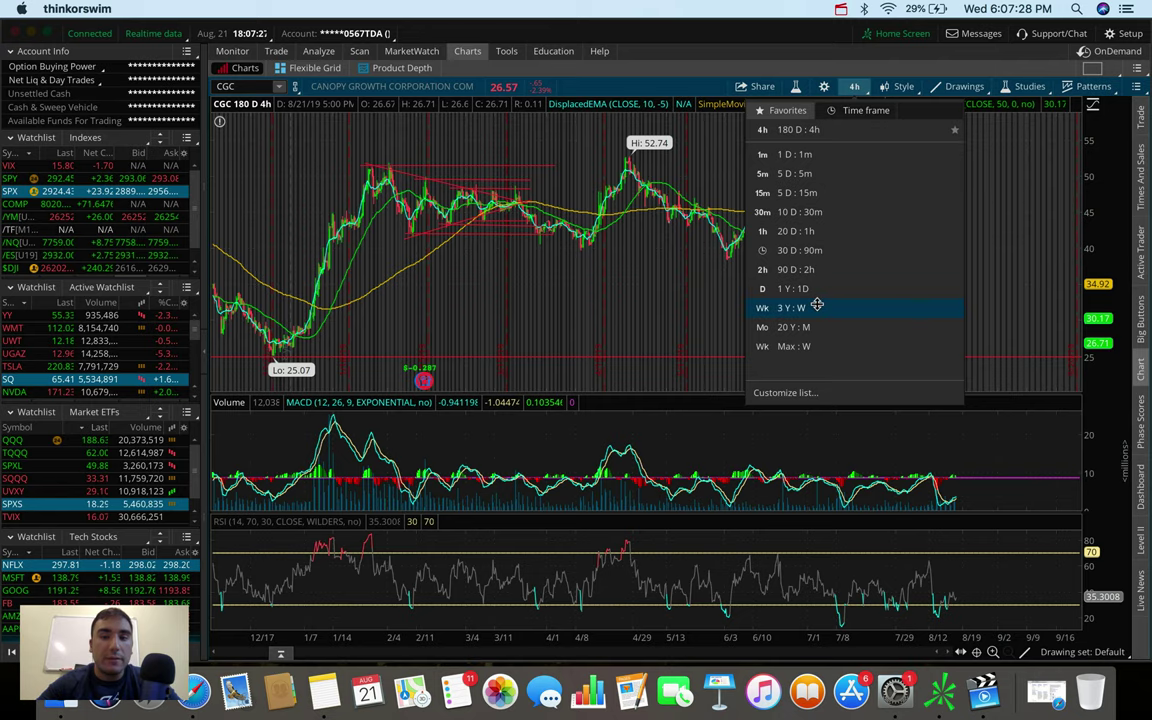
left_click(812, 307)
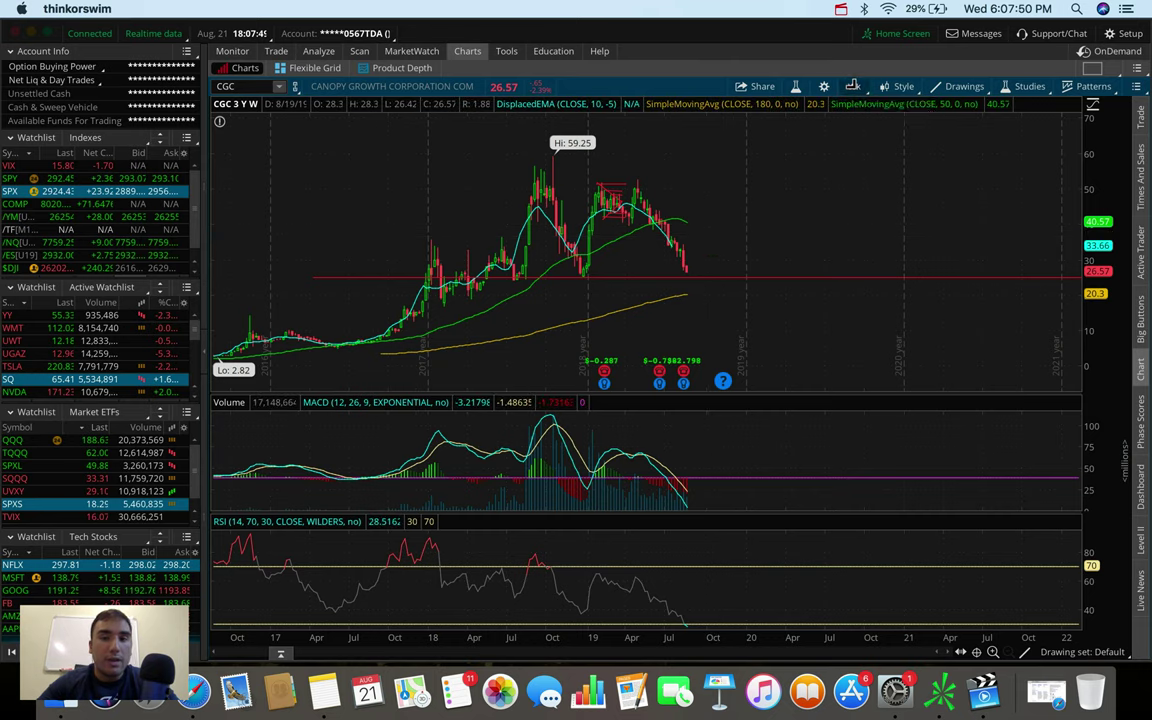
left_click(853, 86)
left_click(733, 257)
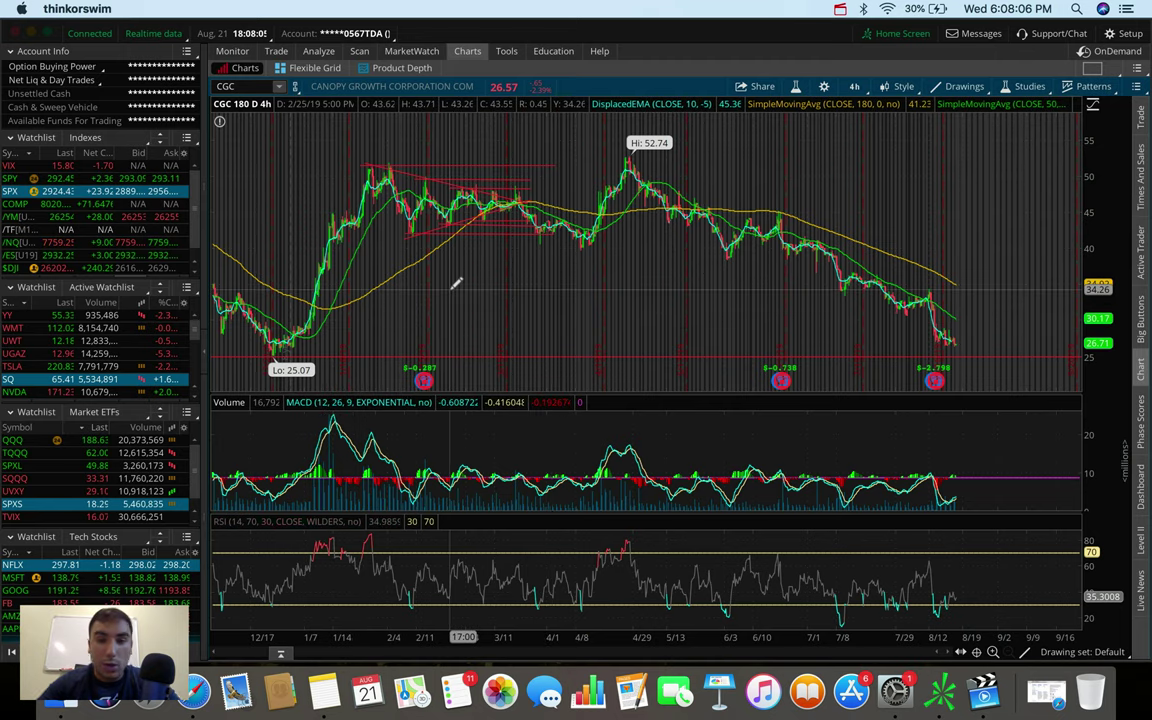
View the CRON chart at 180 D : 4h, and return to SPX in the Indexes watchlist
type("CRON")
key("Return")
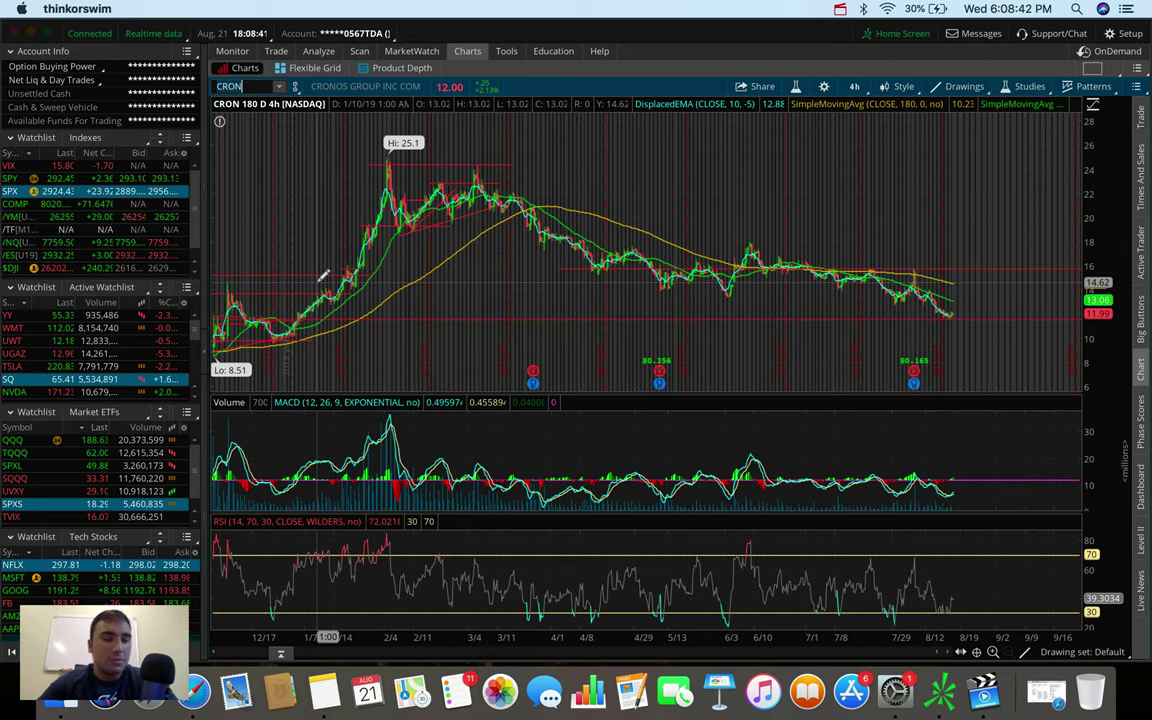
left_click(15, 191)
key("Down")
key("Down")
key("Down")
key("Down")
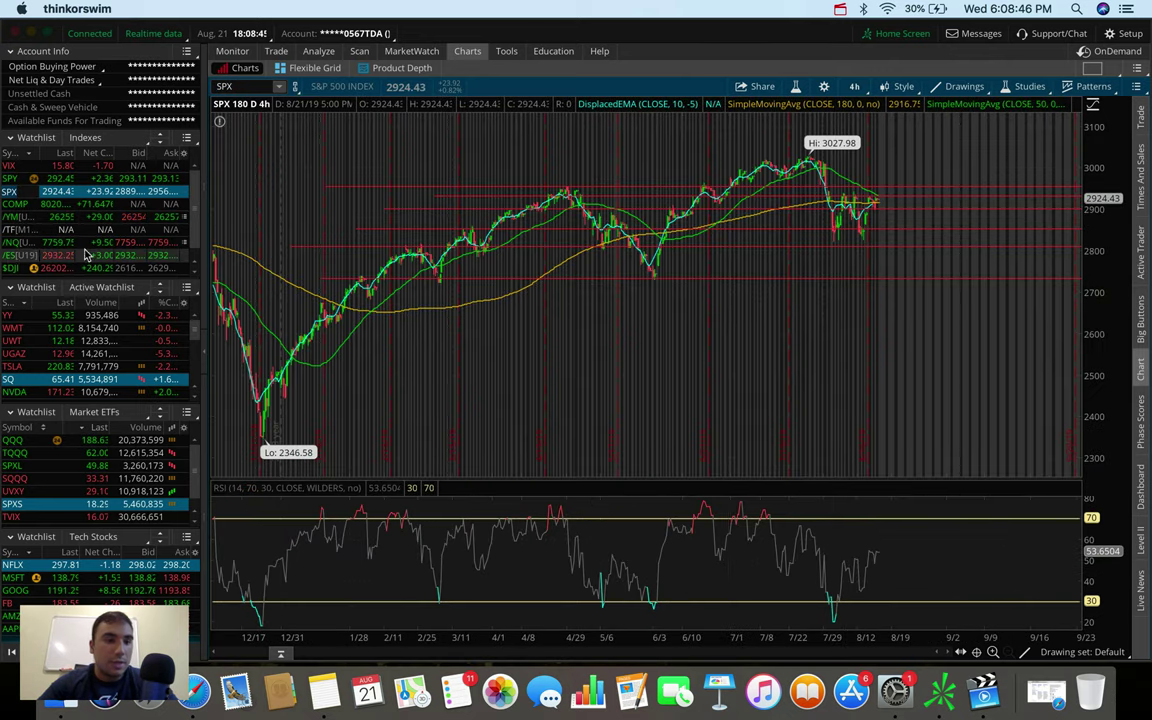